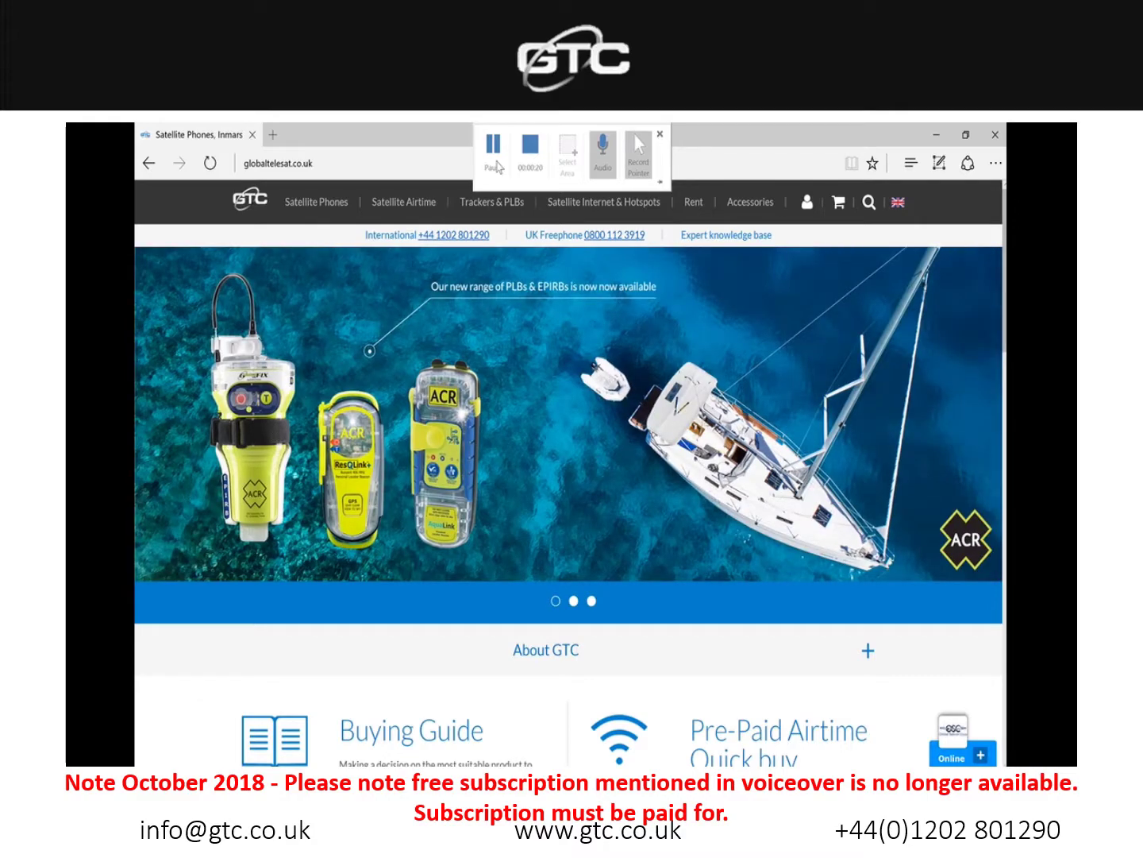
# Step: Go to Accessories > Data Compression Tools and scroll down to SpeedMail Email & Web Compression
pyautogui.moveTo(750, 202)
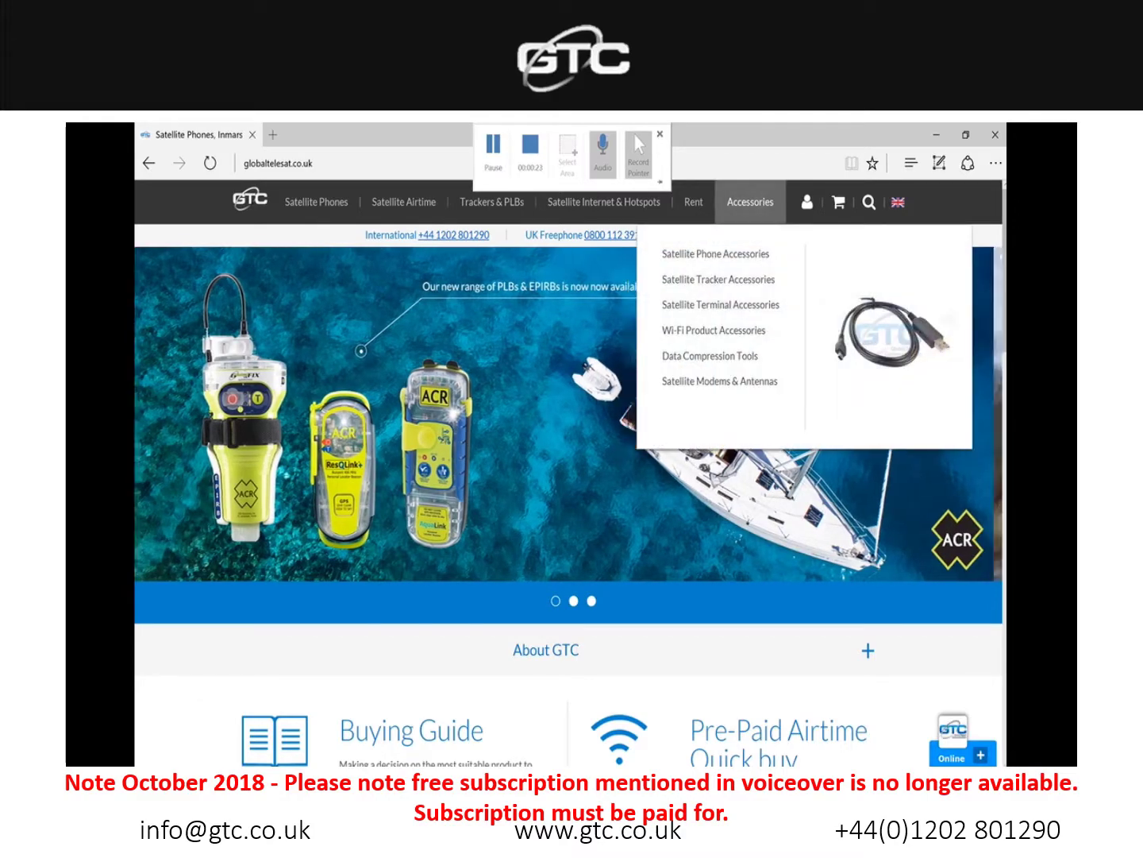
pyautogui.click(710, 356)
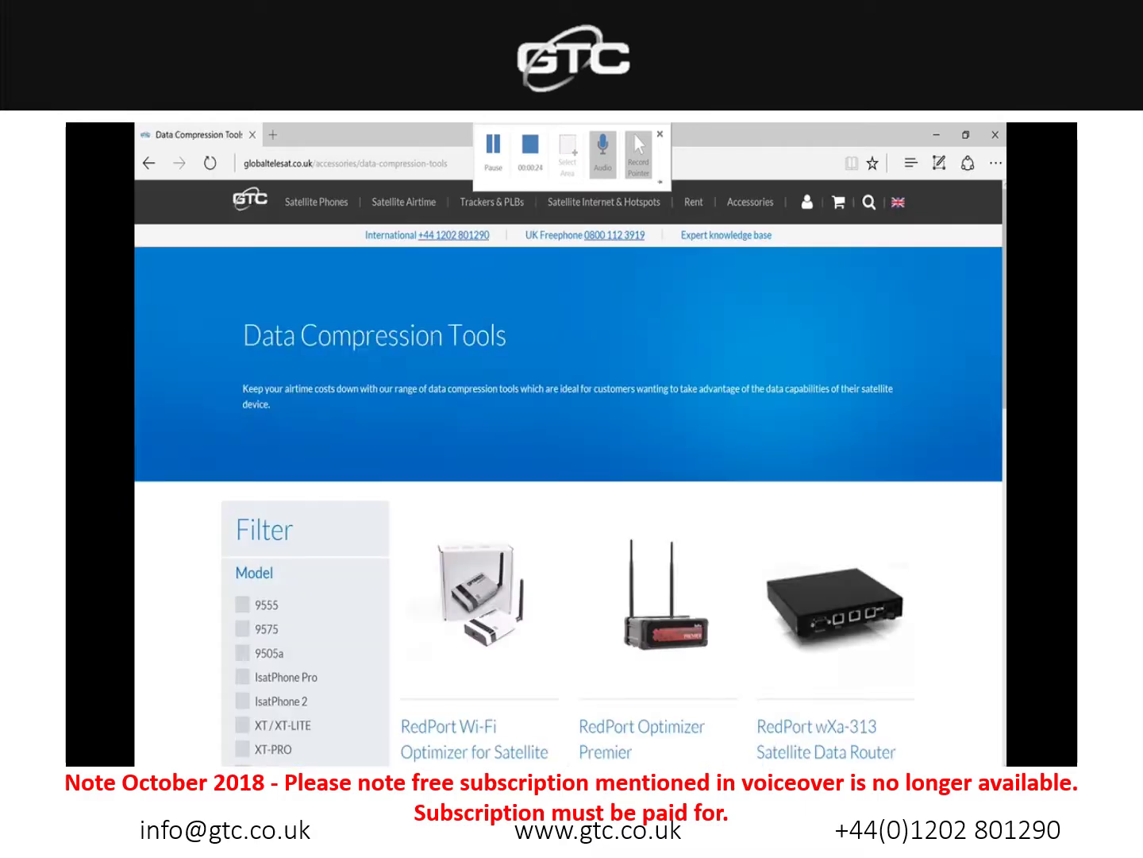
pyautogui.scroll(-2, 568, 509)
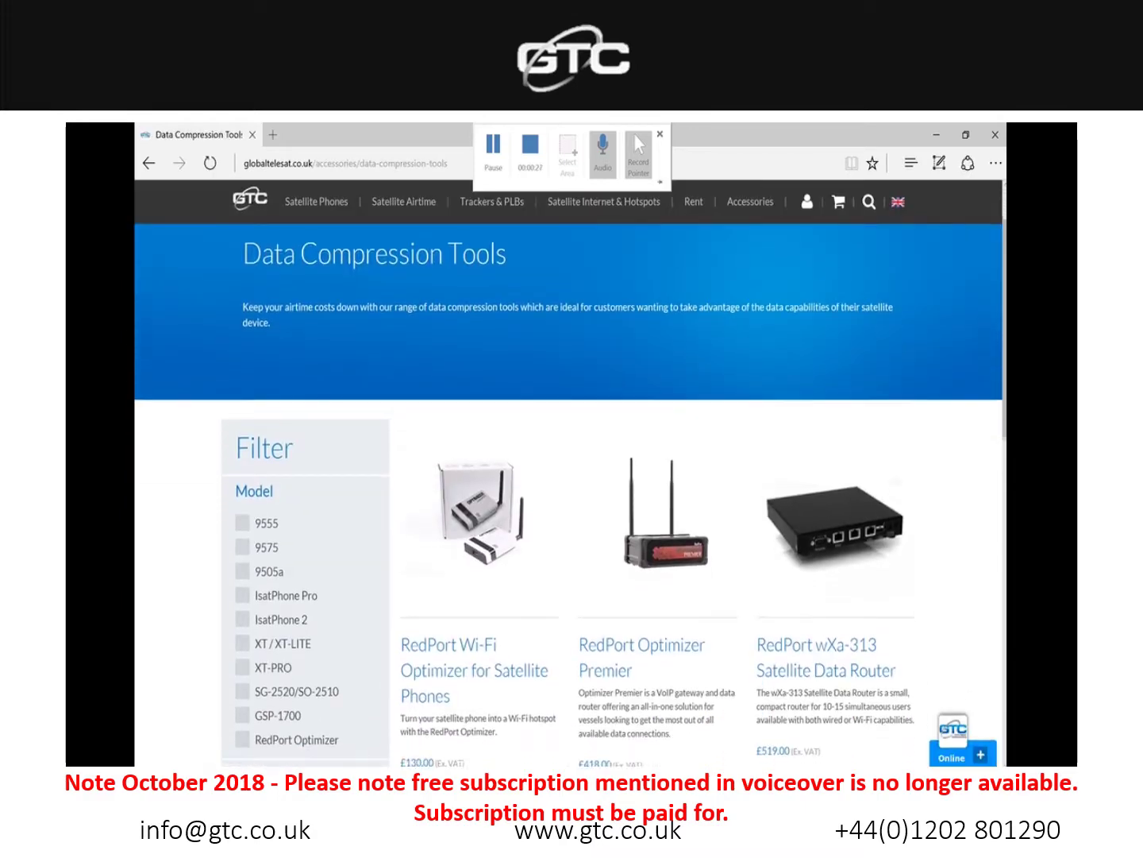
pyautogui.scroll(-3, 569, 496)
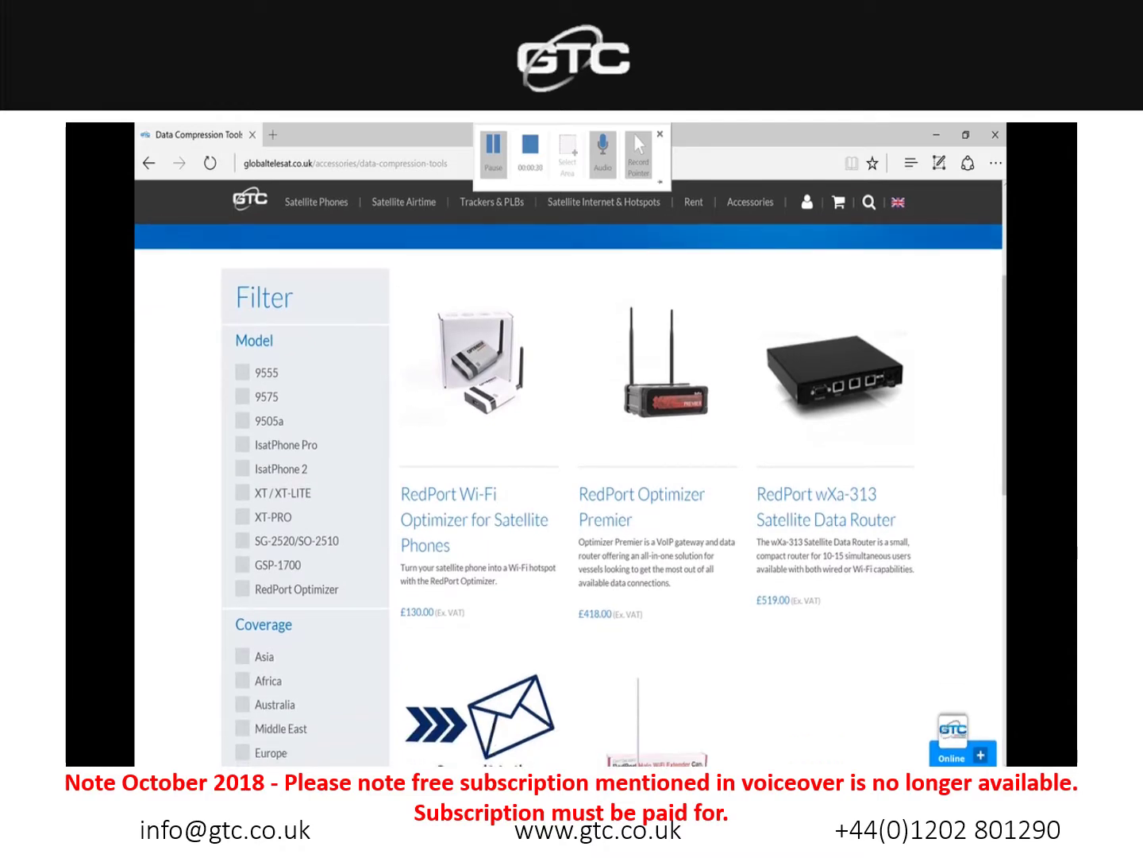
pyautogui.scroll(-2, 569, 492)
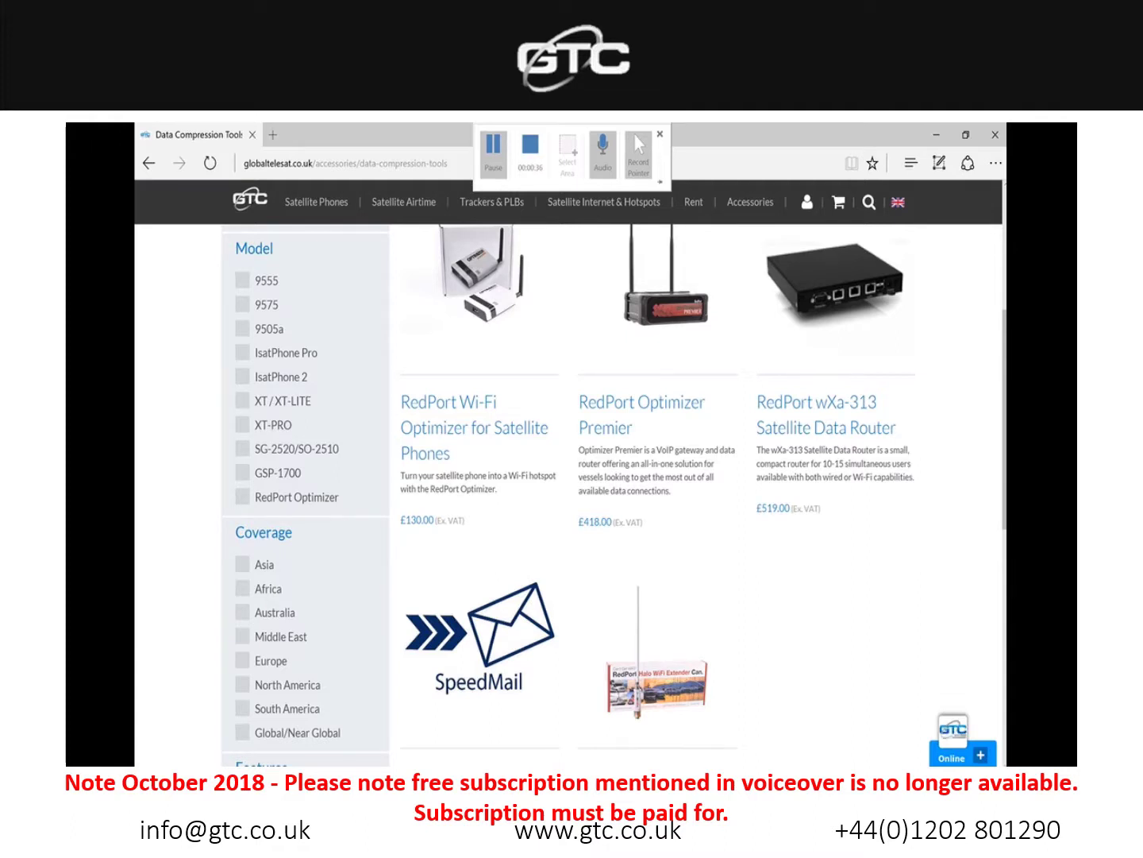
pyautogui.scroll(-2, 567, 477)
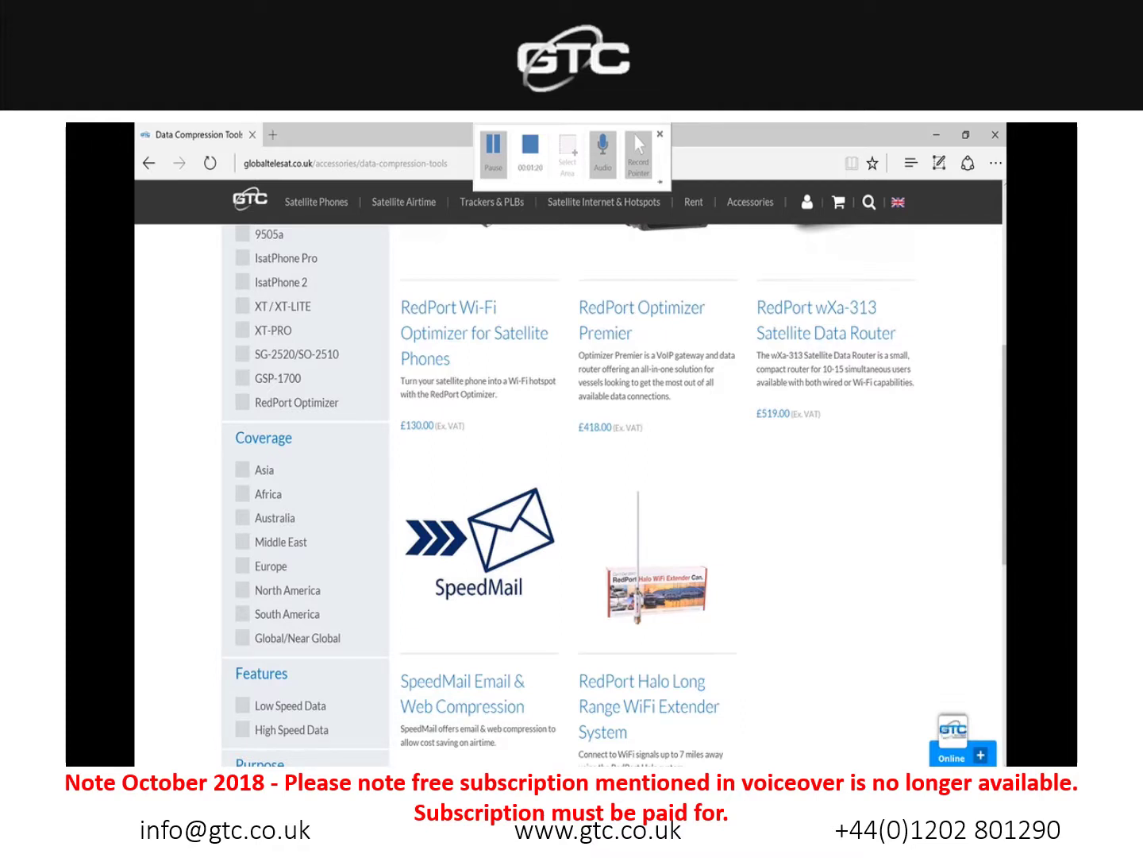
# Step: Open the SpeedMail Email & Web Compression product page and scroll down to its Download Links
pyautogui.click(479, 540)
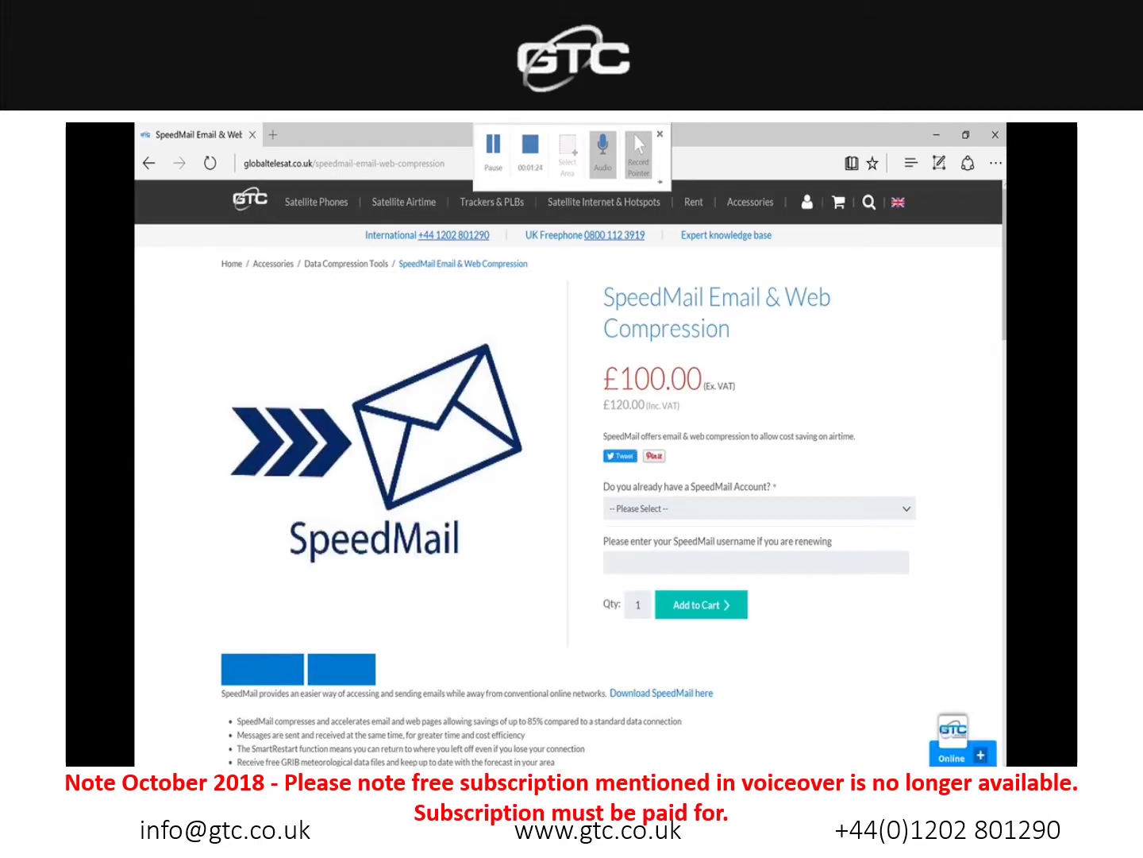
pyautogui.scroll(-3, 568, 476)
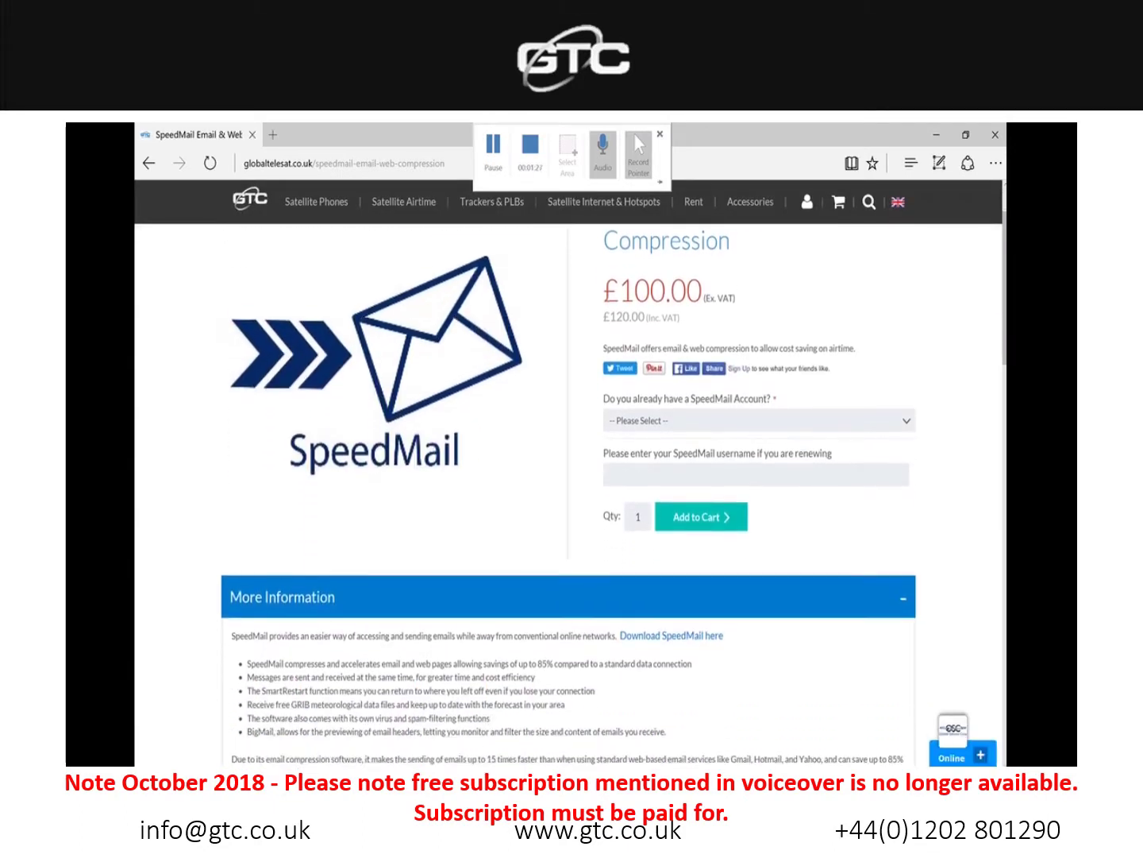
pyautogui.scroll(-1, 567, 476)
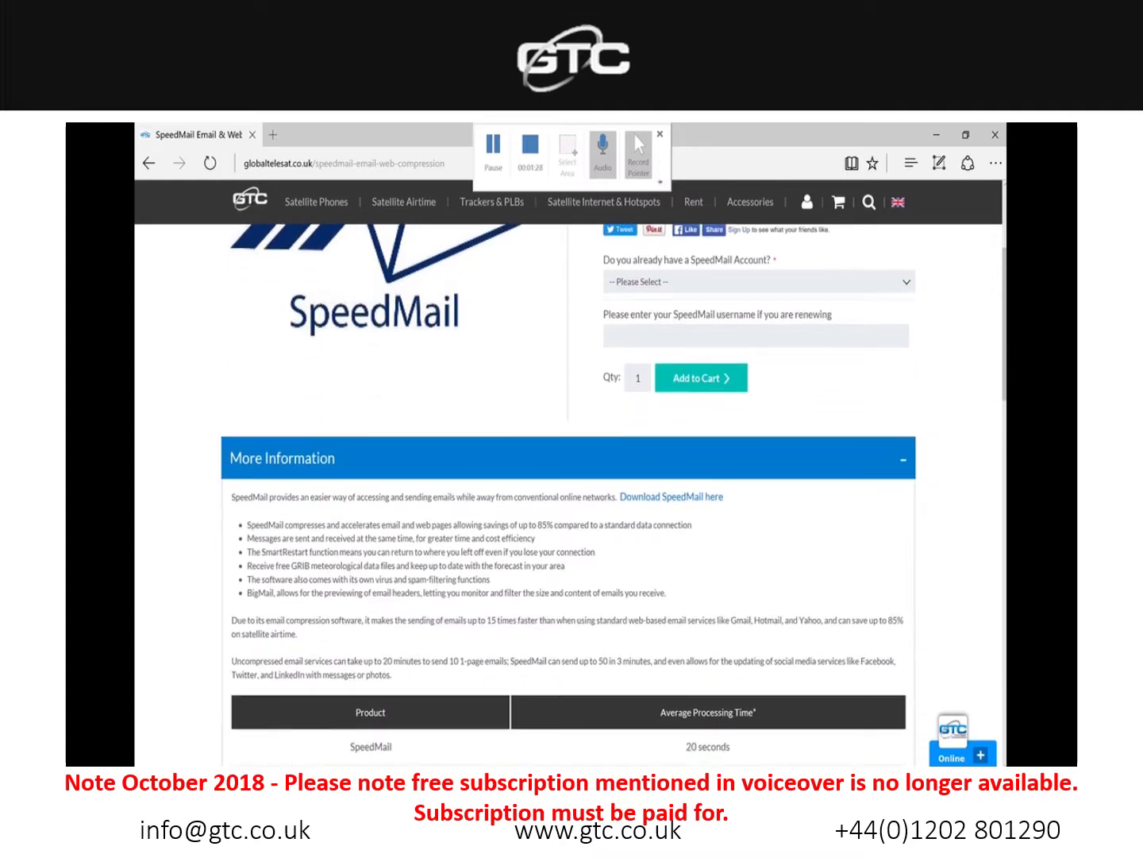
pyautogui.scroll(-2, 568, 477)
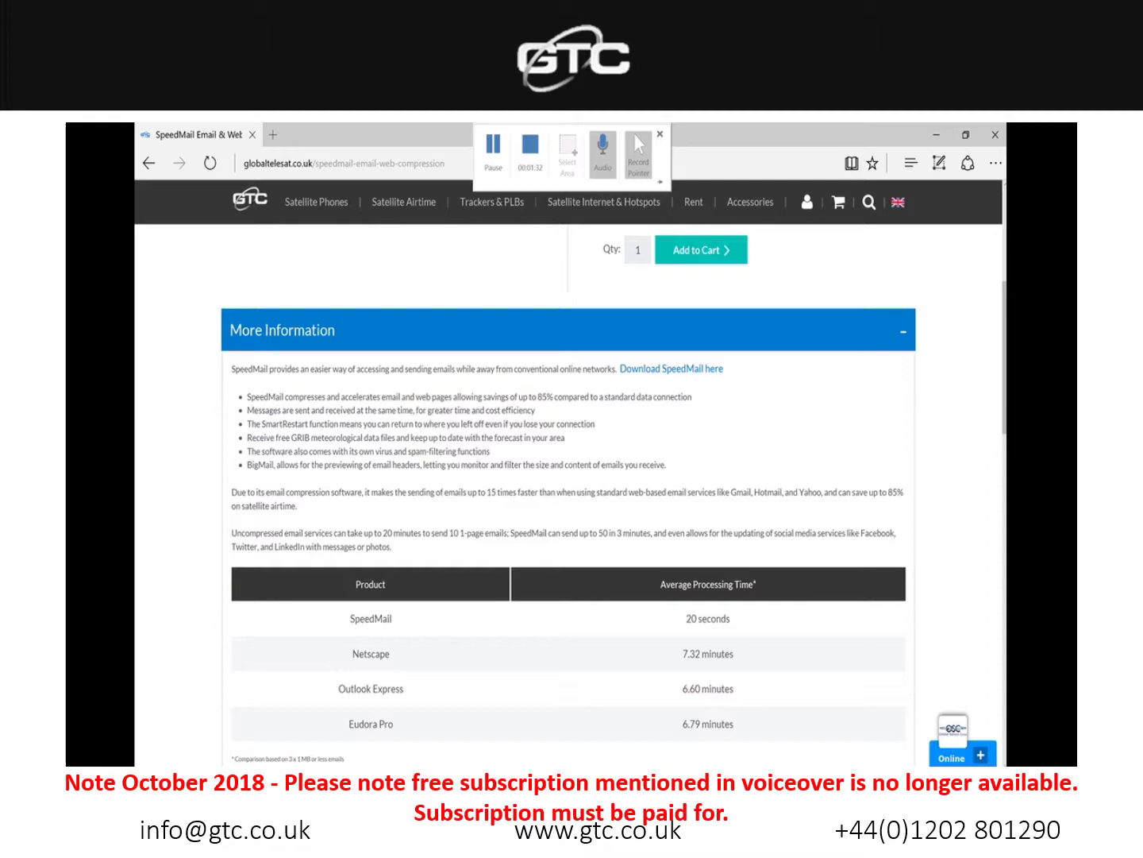
pyautogui.scroll(-4, 567, 476)
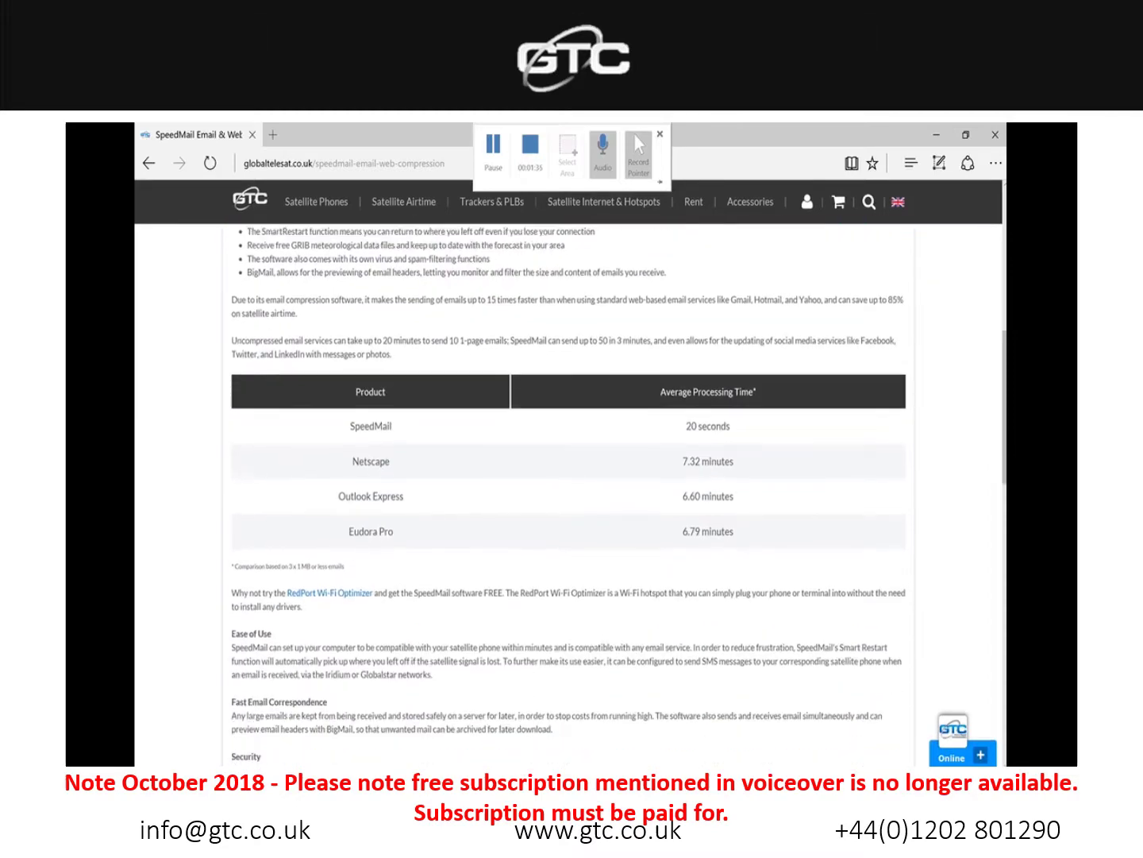
pyautogui.scroll(-7, 567, 477)
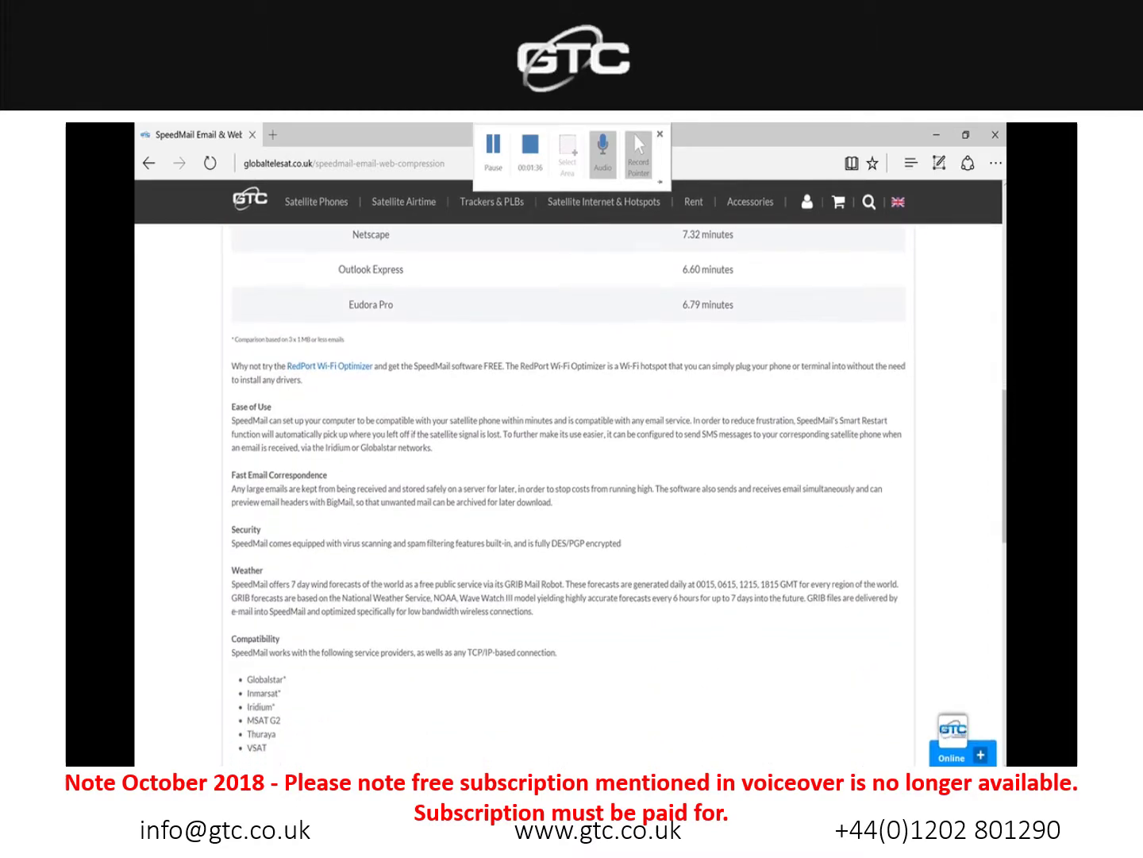
pyautogui.scroll(-5, 567, 476)
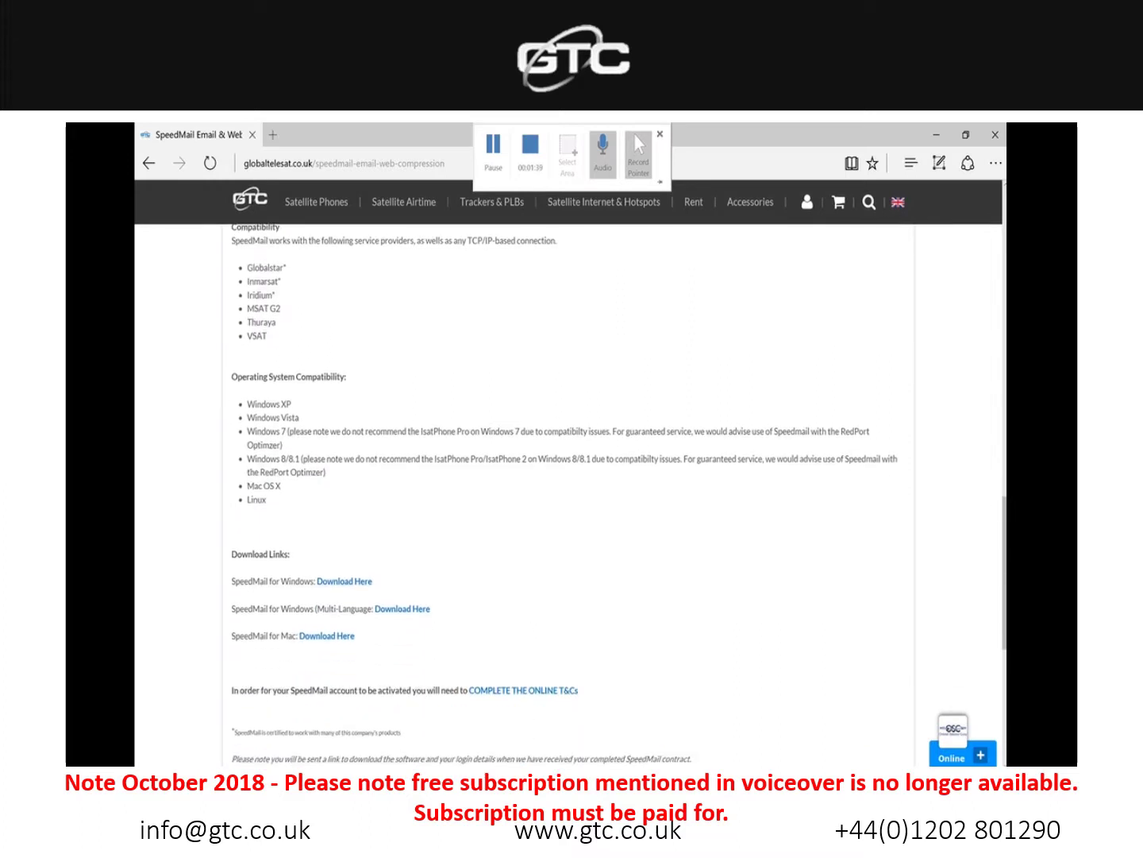
pyautogui.scroll(-2, 568, 476)
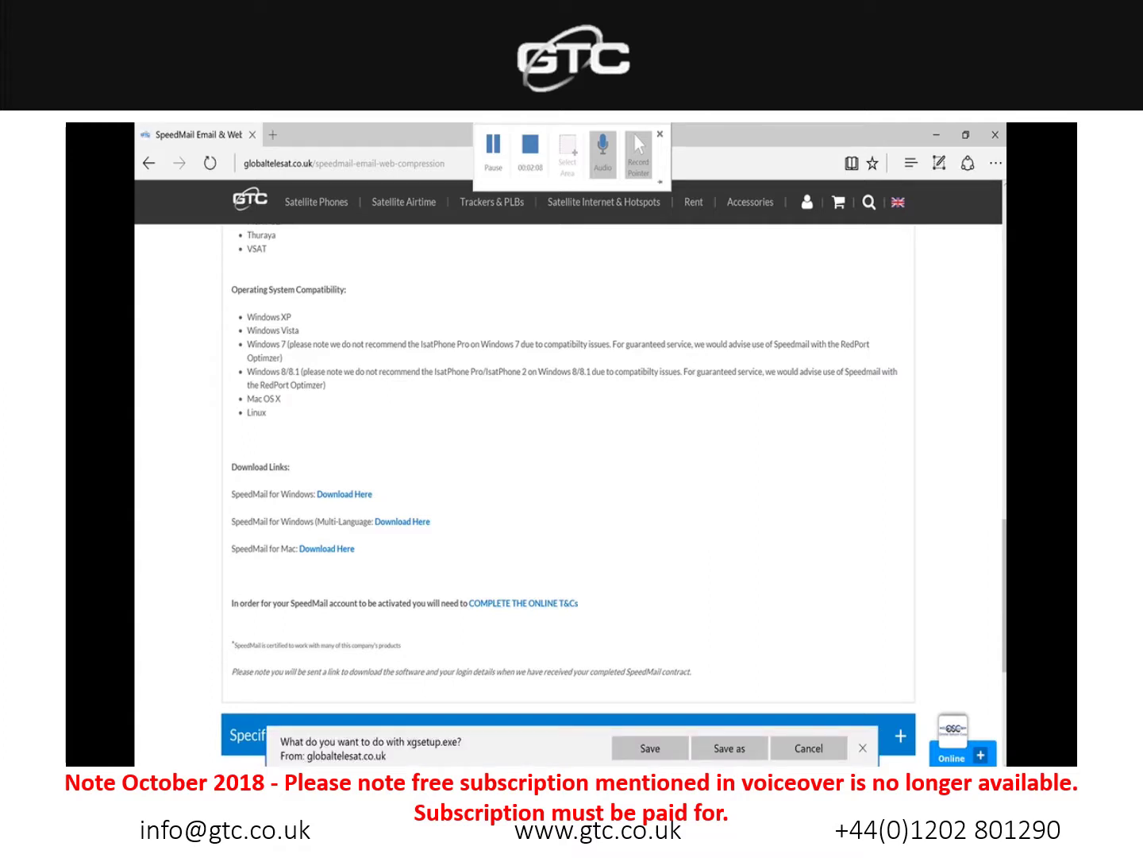
# Step: Save the xgsetup.exe installer to the Desktop and launch it from there
pyautogui.click(729, 748)
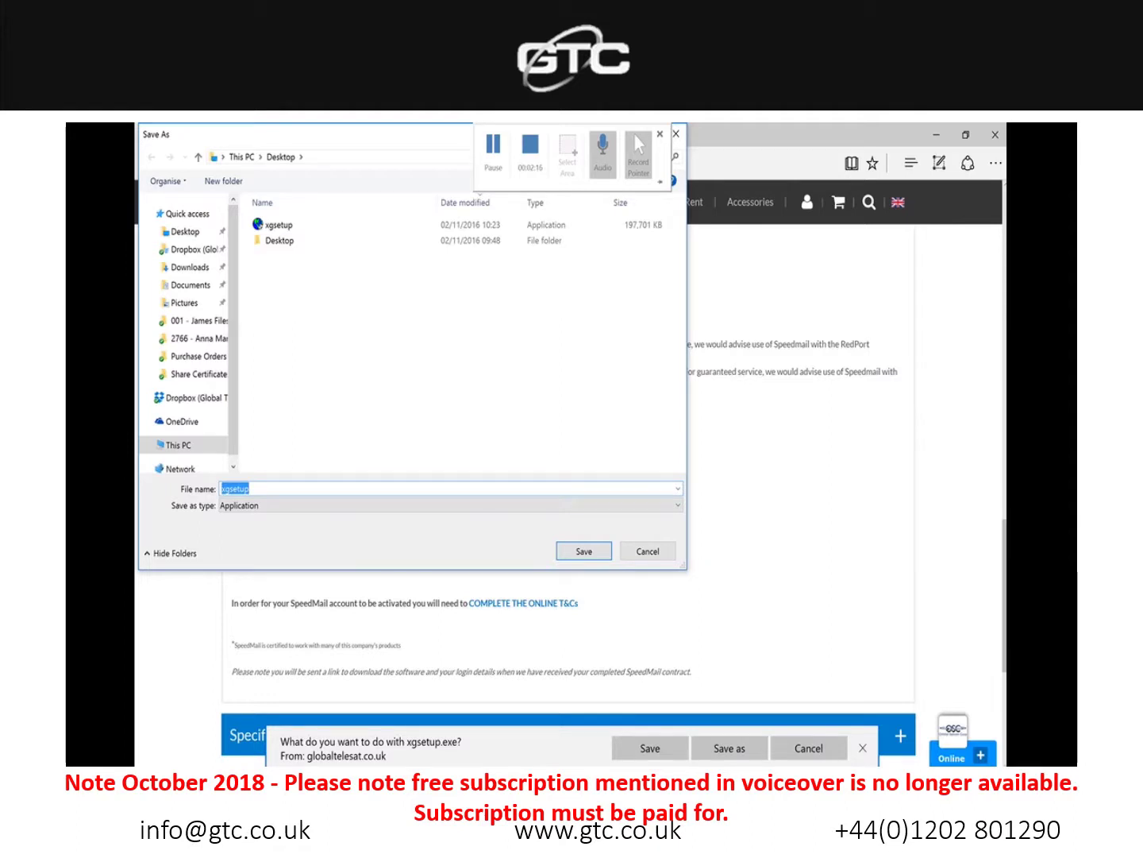
pyautogui.press('Escape')
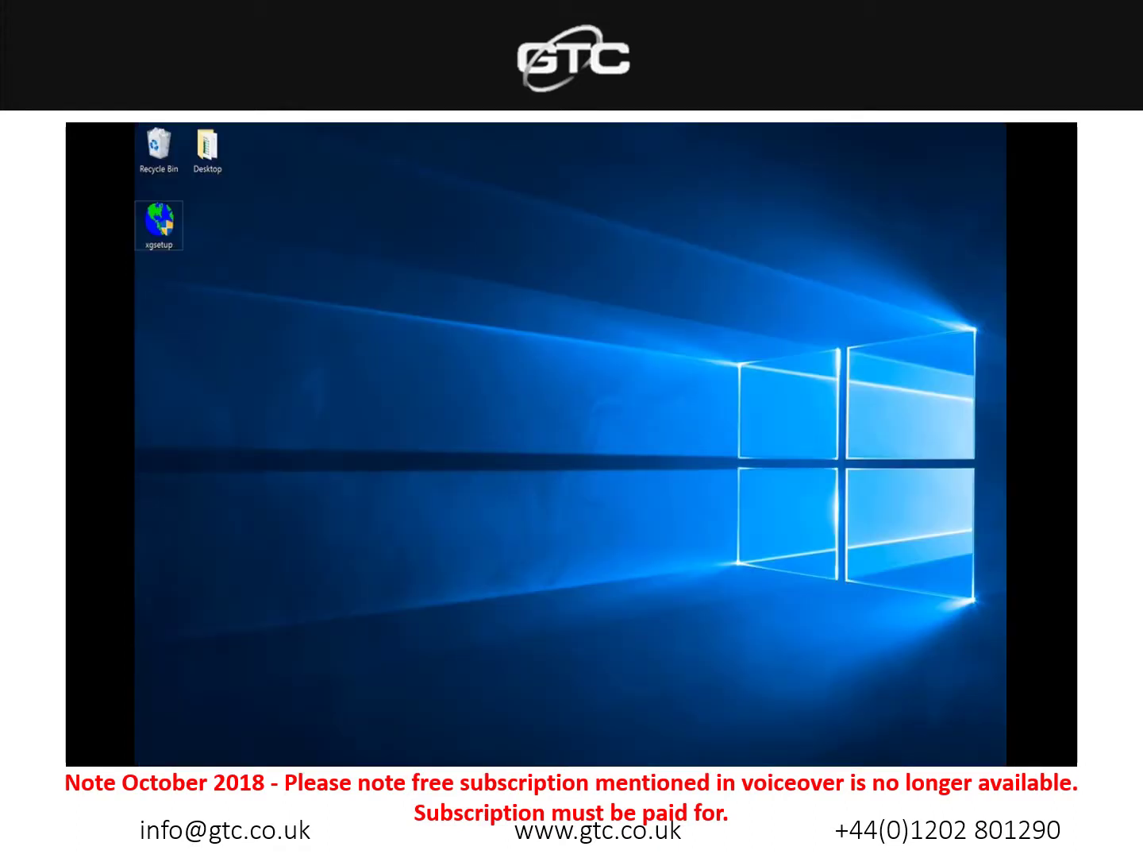
pyautogui.click(159, 222)
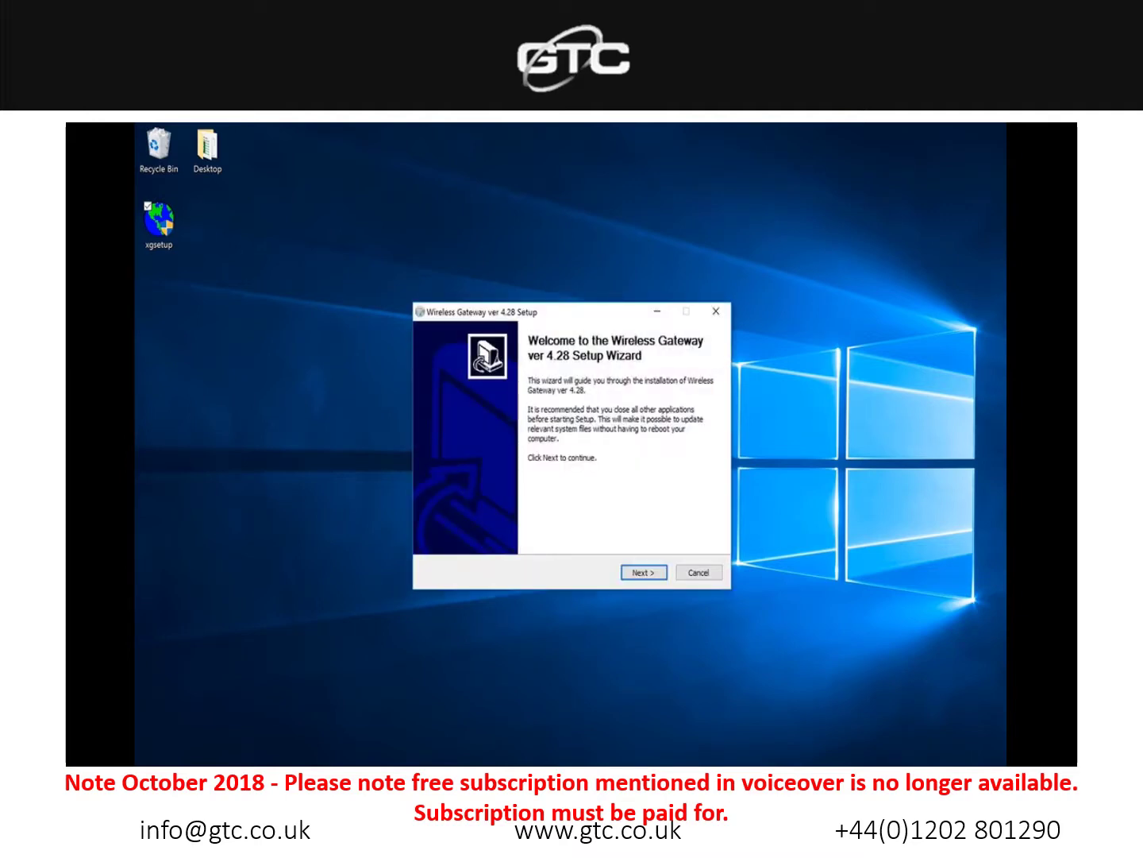
# Step: Install Wireless Gateway 4.28, accepting the licence, default components, program folder and spool folder
pyautogui.press('Return')
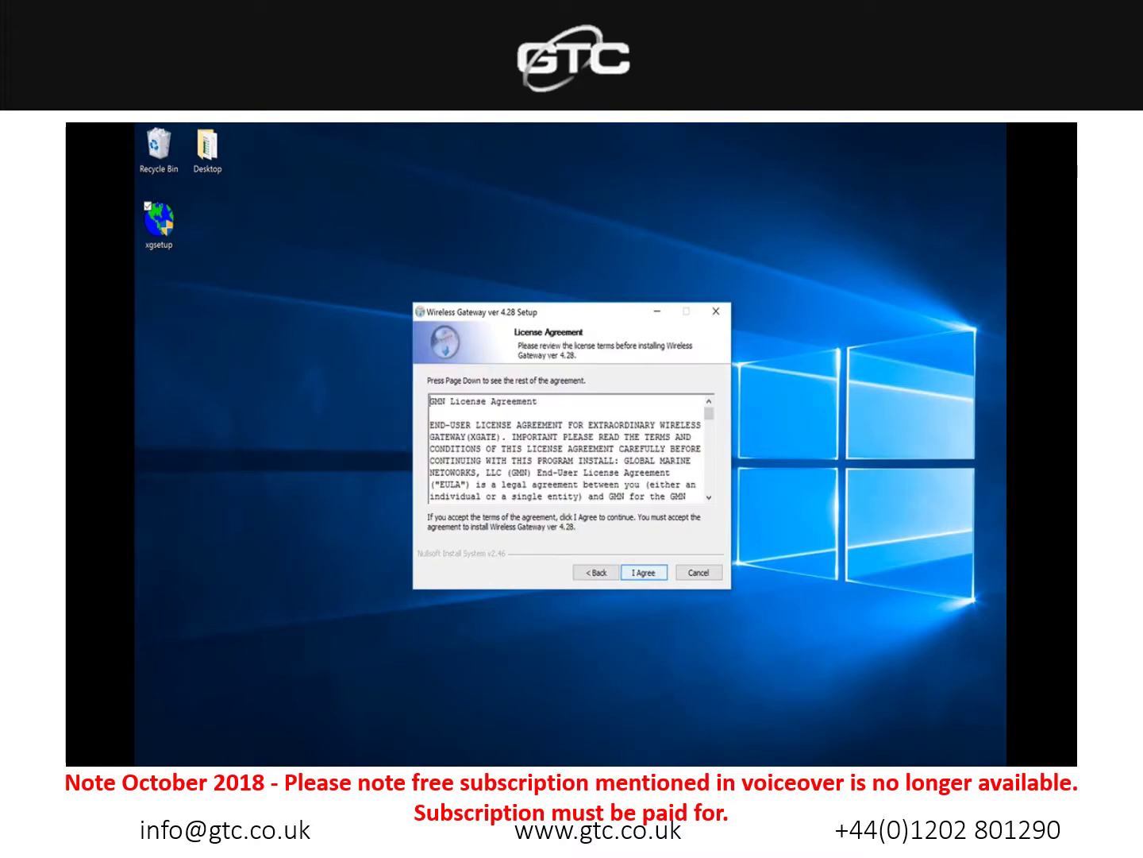
pyautogui.press('Return')
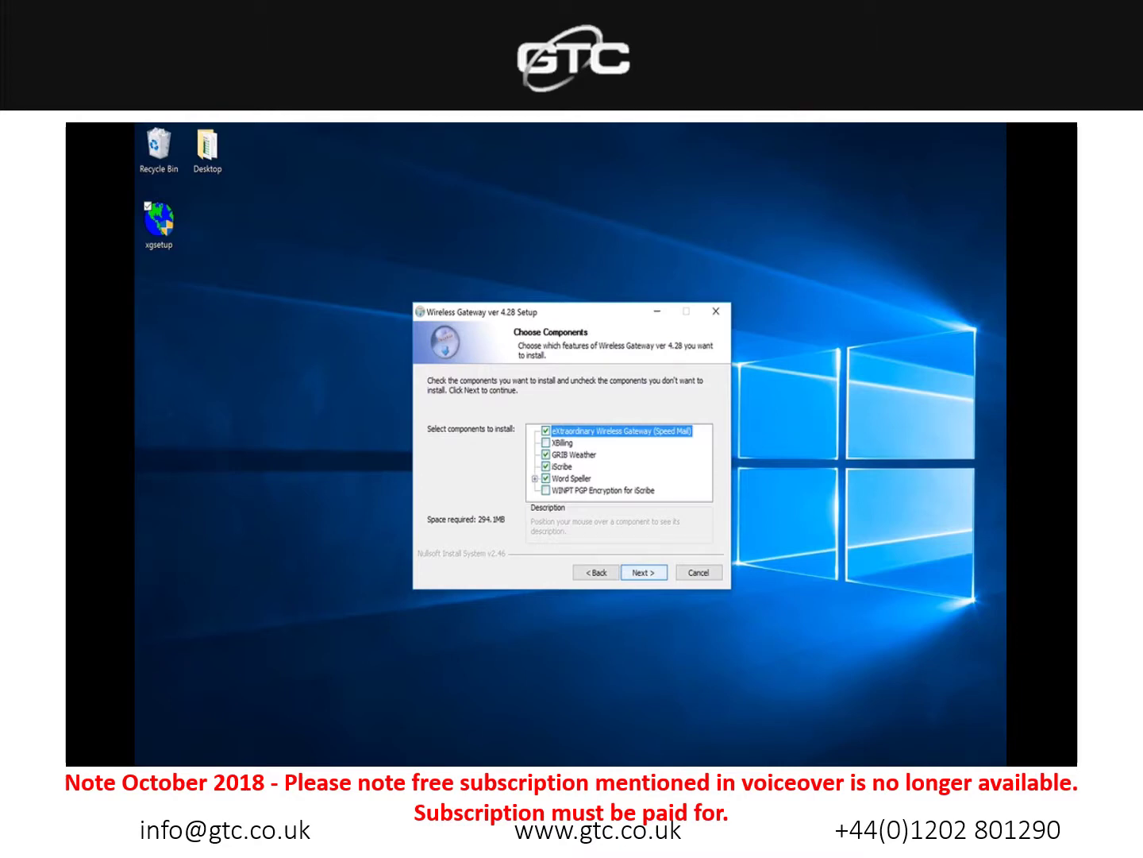
pyautogui.press('Return')
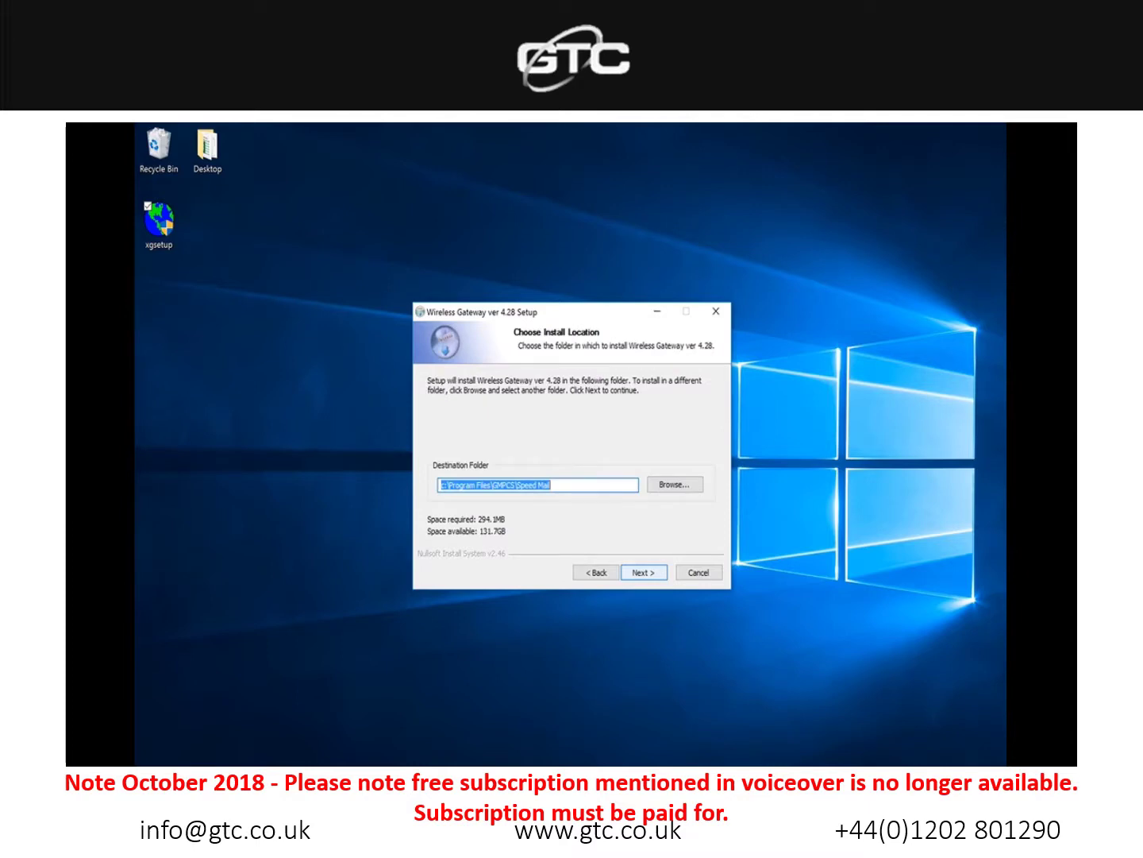
pyautogui.press('Return')
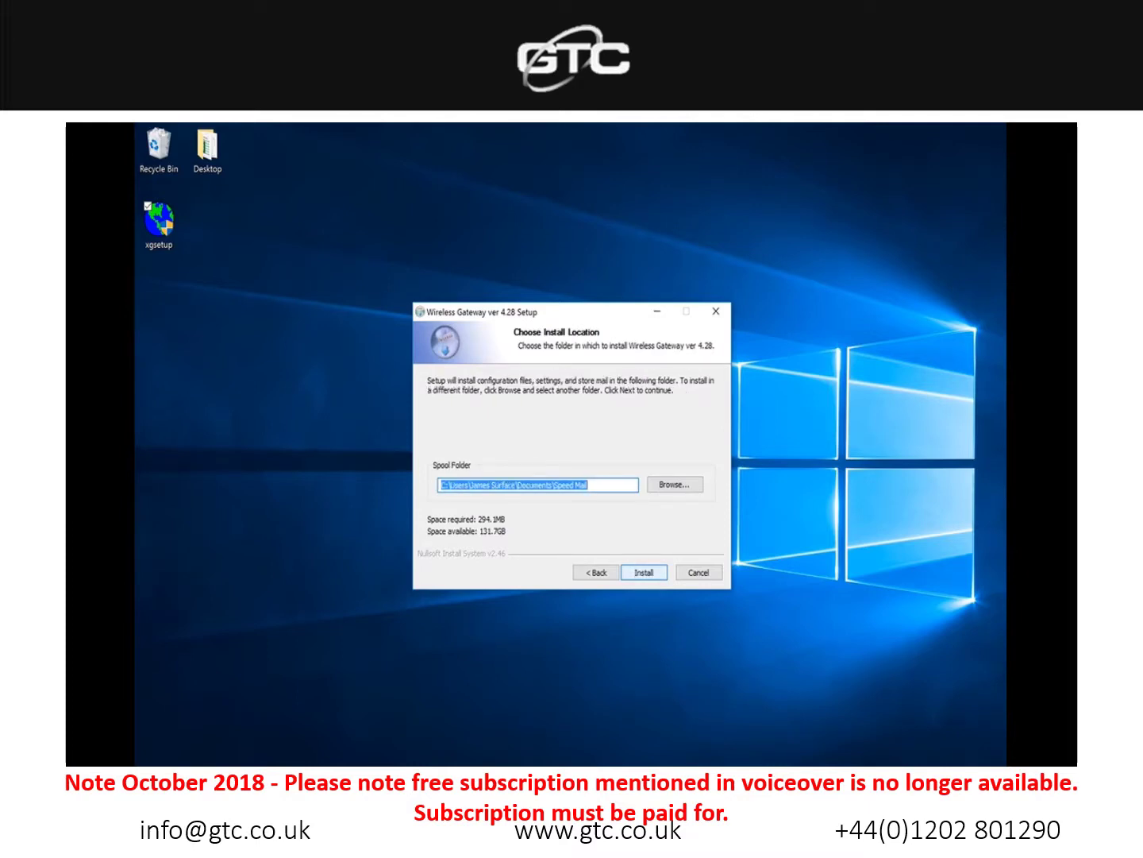
pyautogui.press('Return')
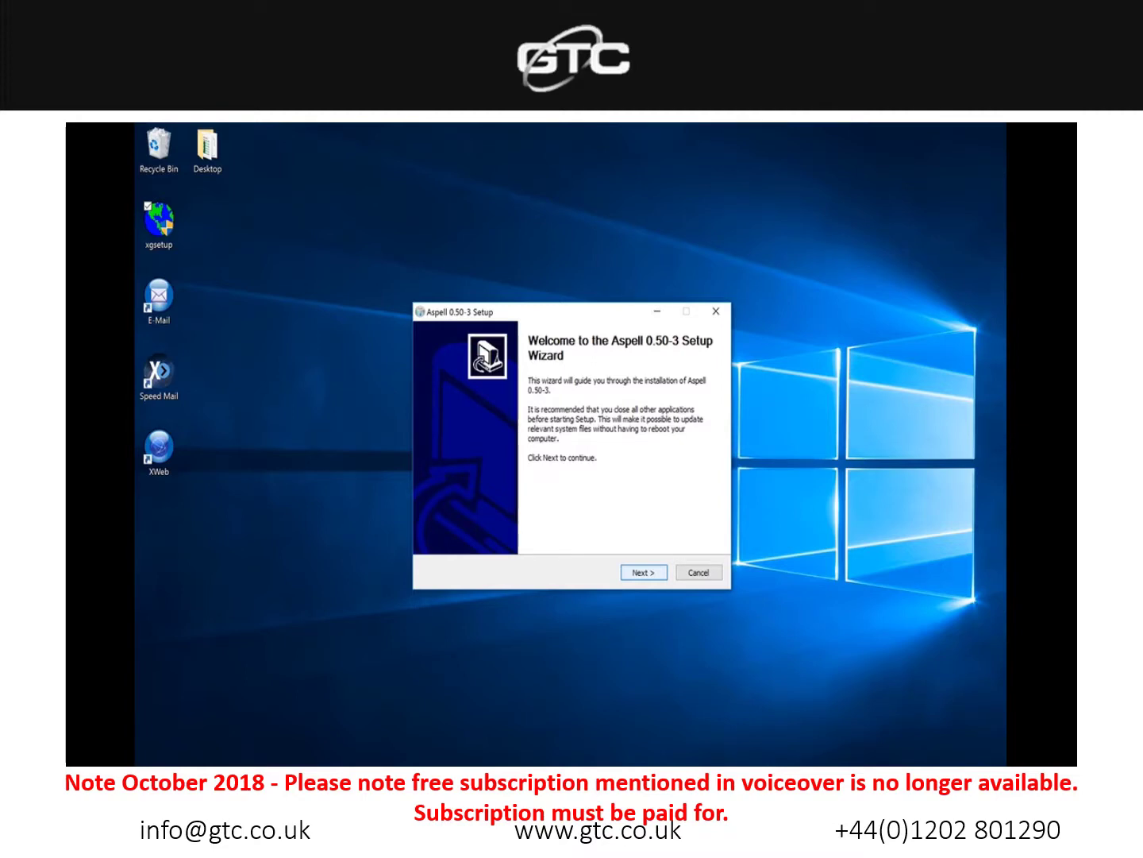
# Step: Install Aspell 0.50-3, then finish Wireless Gateway setup with 'I want to manually reboot later'
pyautogui.press('Return')
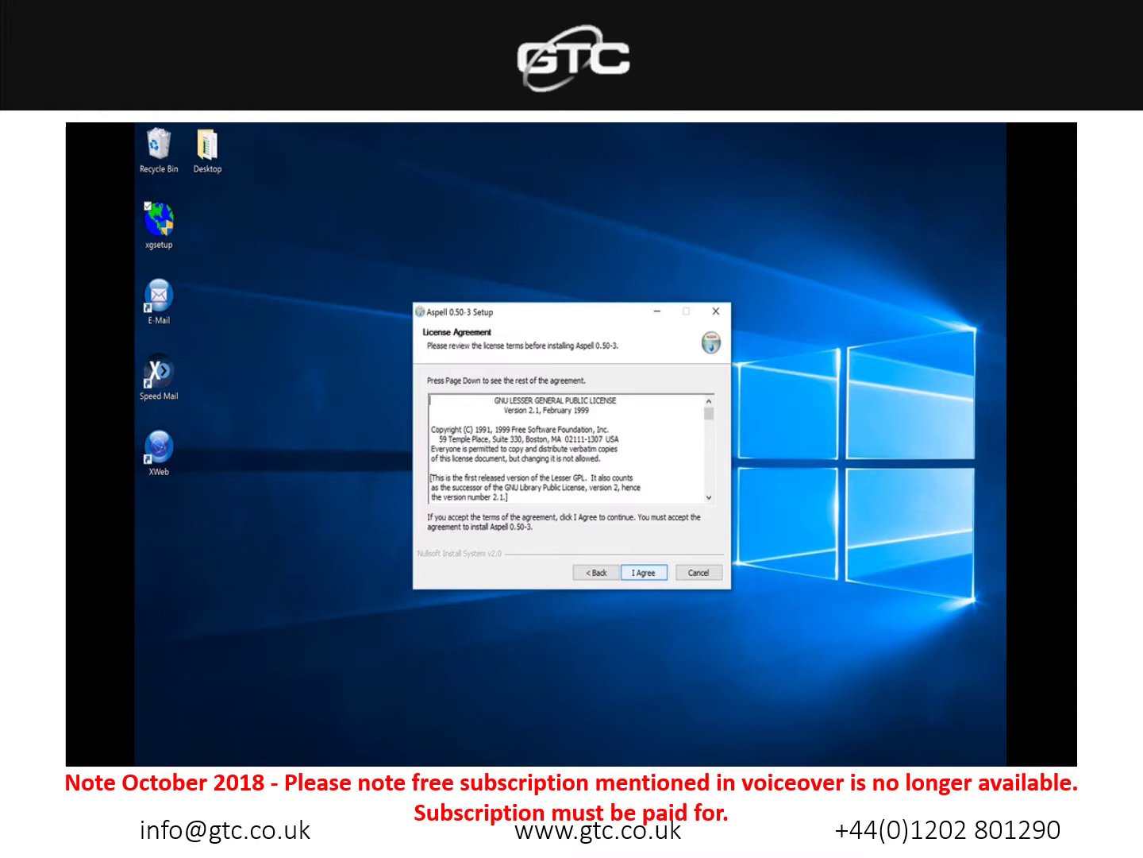
pyautogui.press('Return')
pyautogui.press('Return')
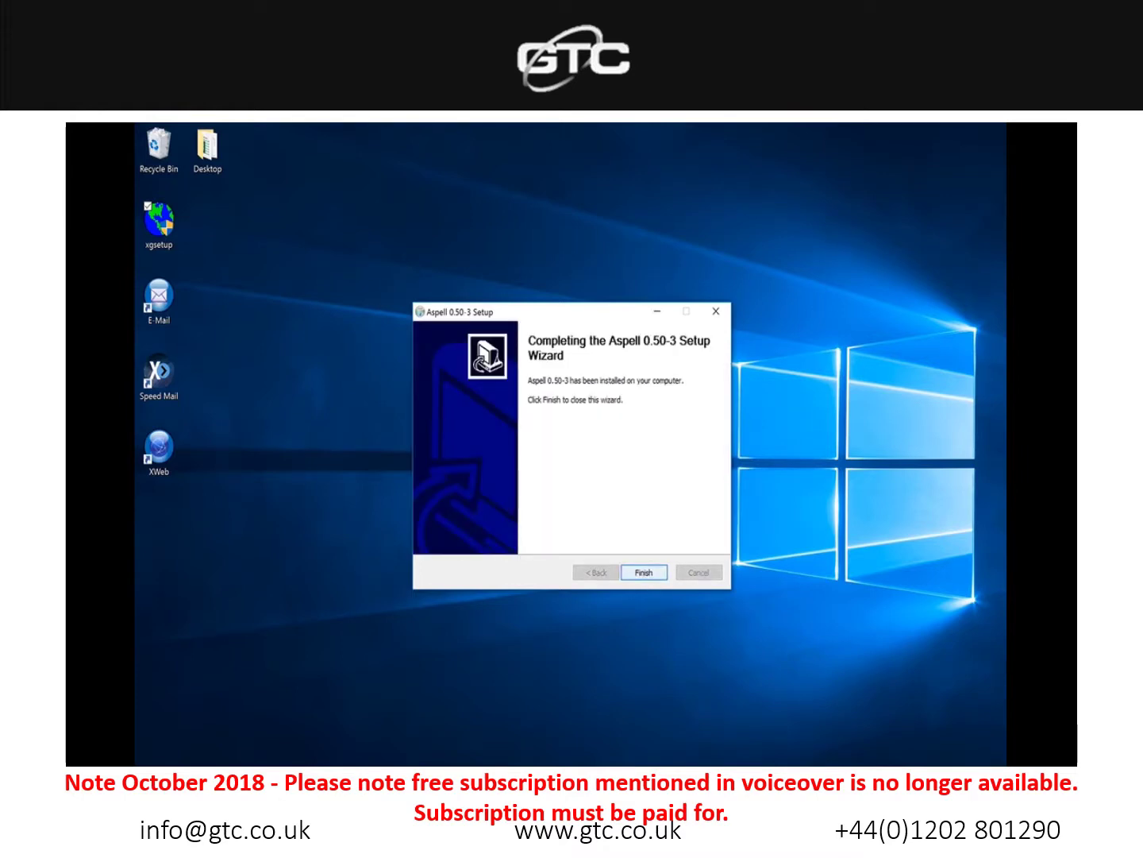
pyautogui.press('Return')
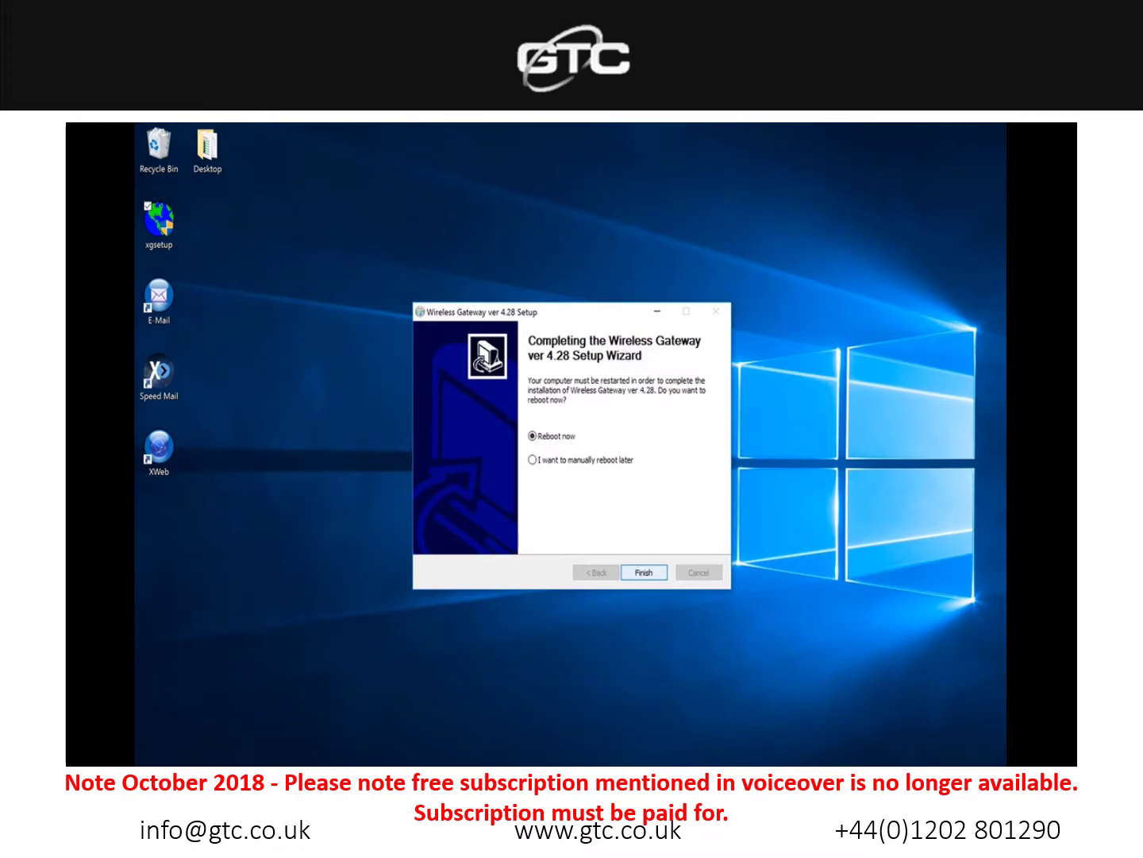
pyautogui.click(532, 459)
pyautogui.press('Return')
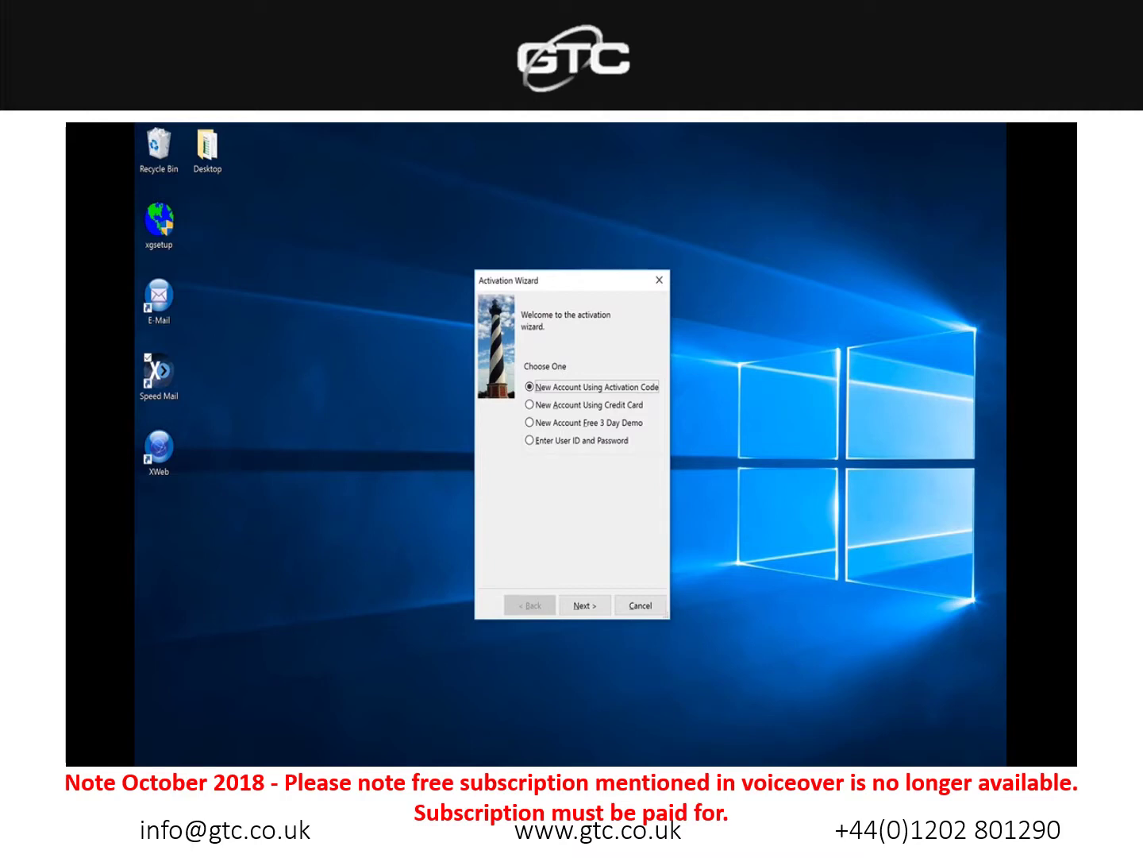
# Step: Choose 'Enter User ID and Password' in the Activation Wizard and continue
pyautogui.click(529, 440)
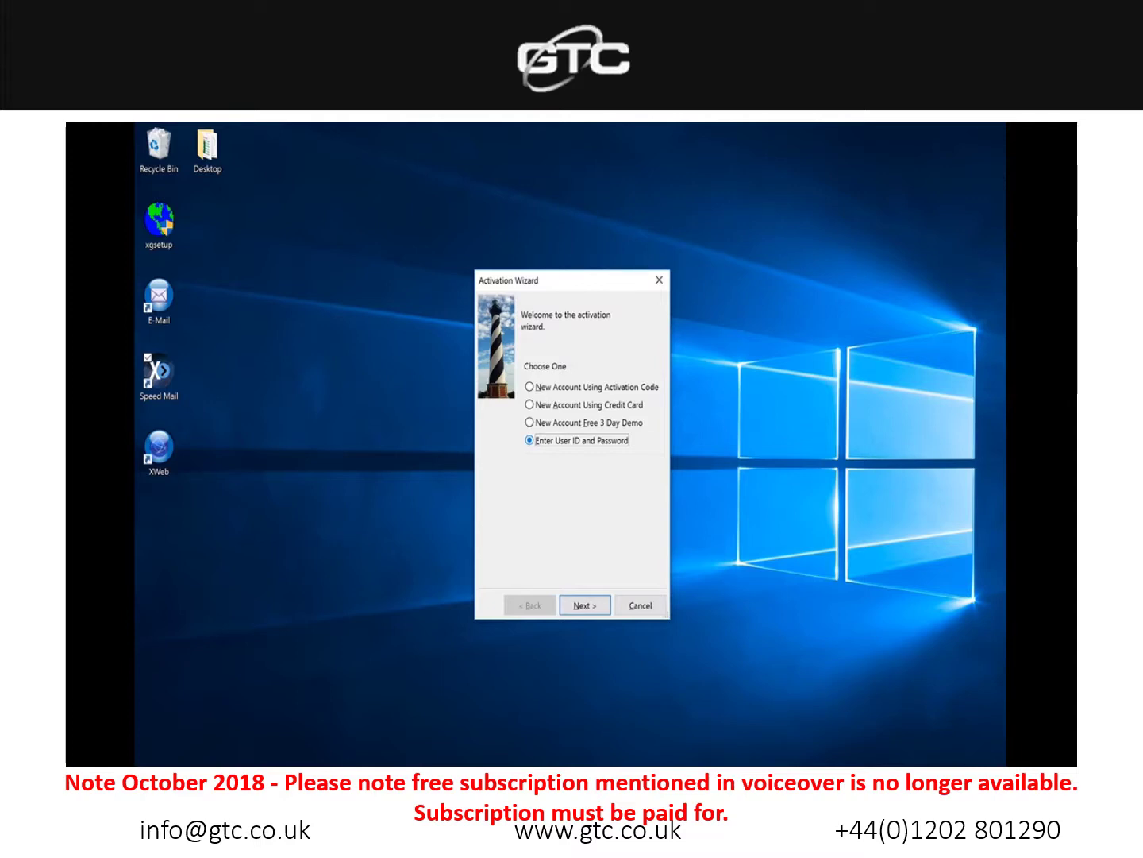
pyautogui.press('Return')
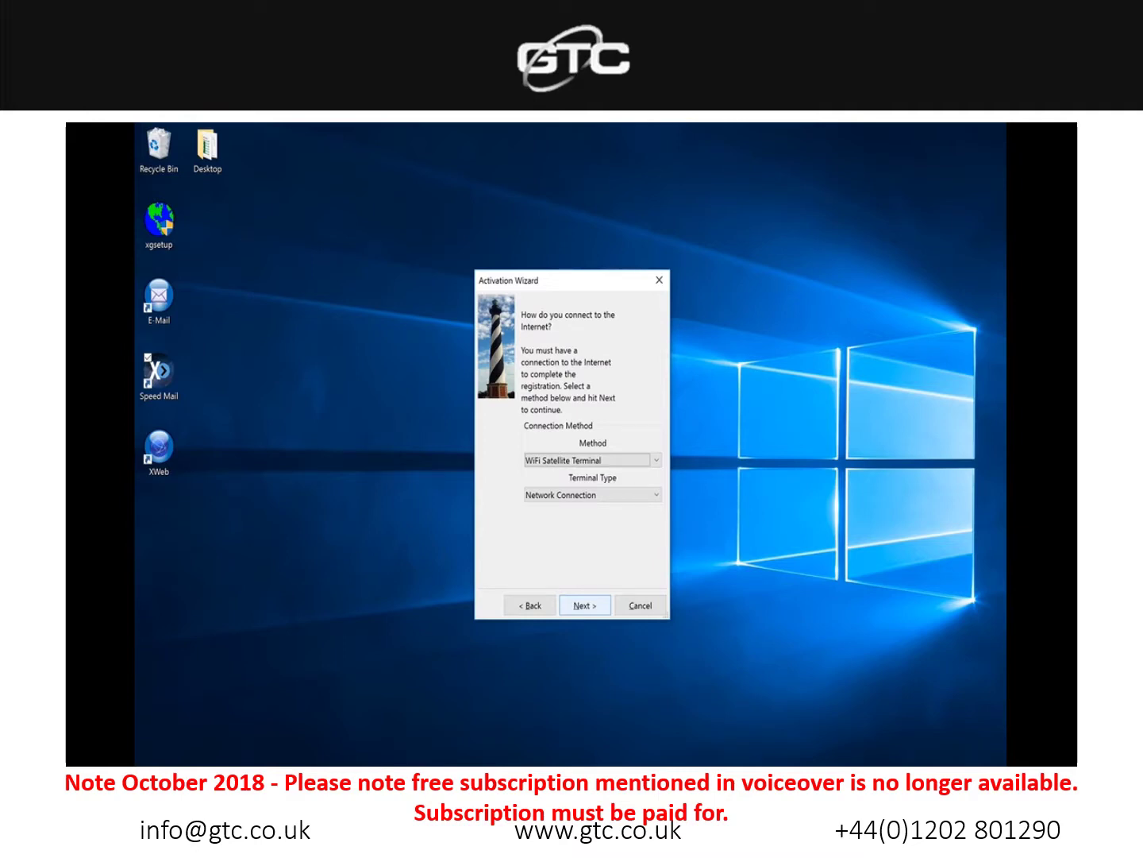
# Step: Change the connection method from WiFi Satellite Terminal to Network Connection and proceed to Settings
pyautogui.click(591, 460)
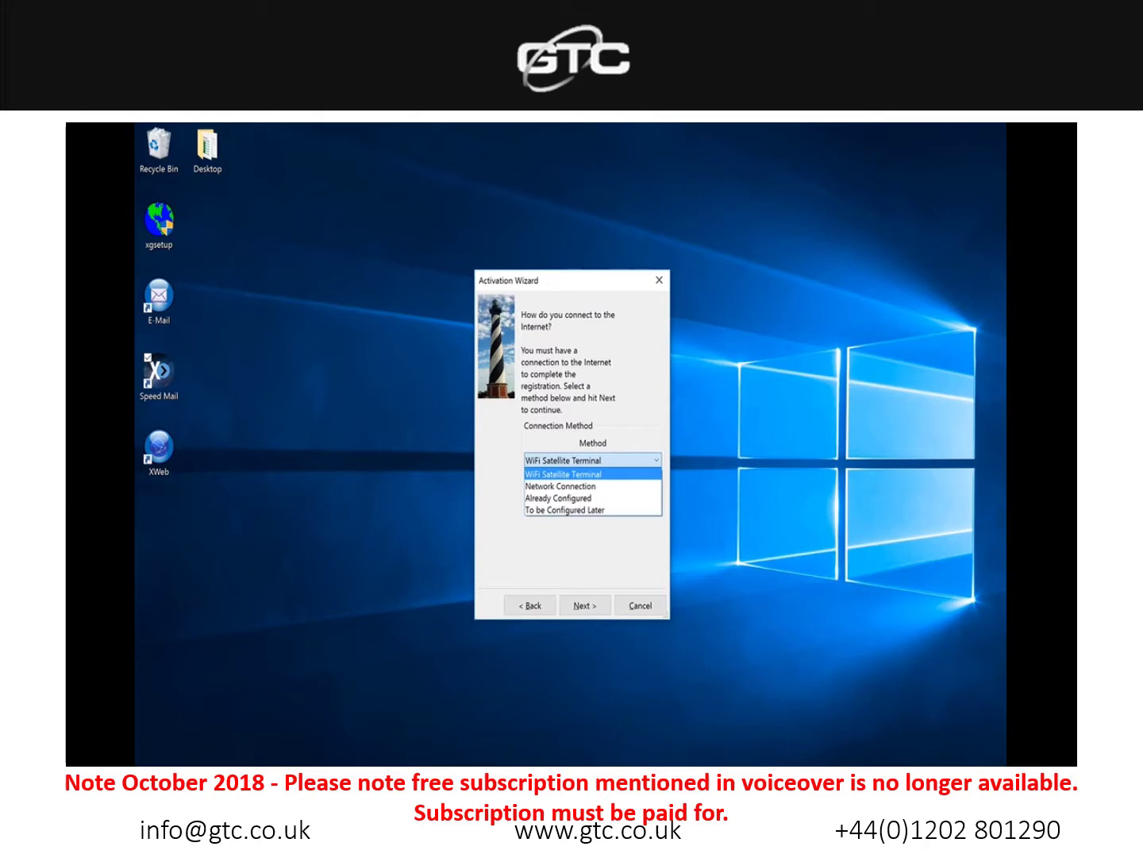
pyautogui.press('Return')
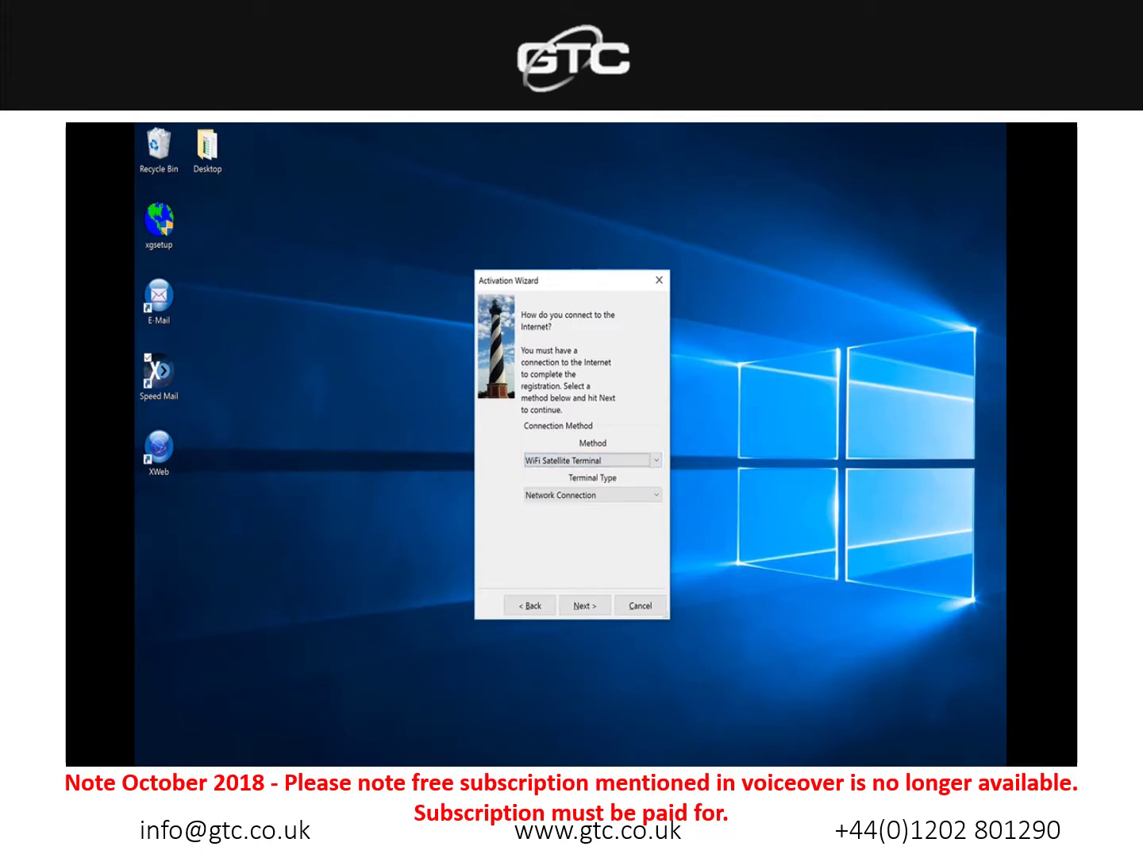
pyautogui.click(591, 495)
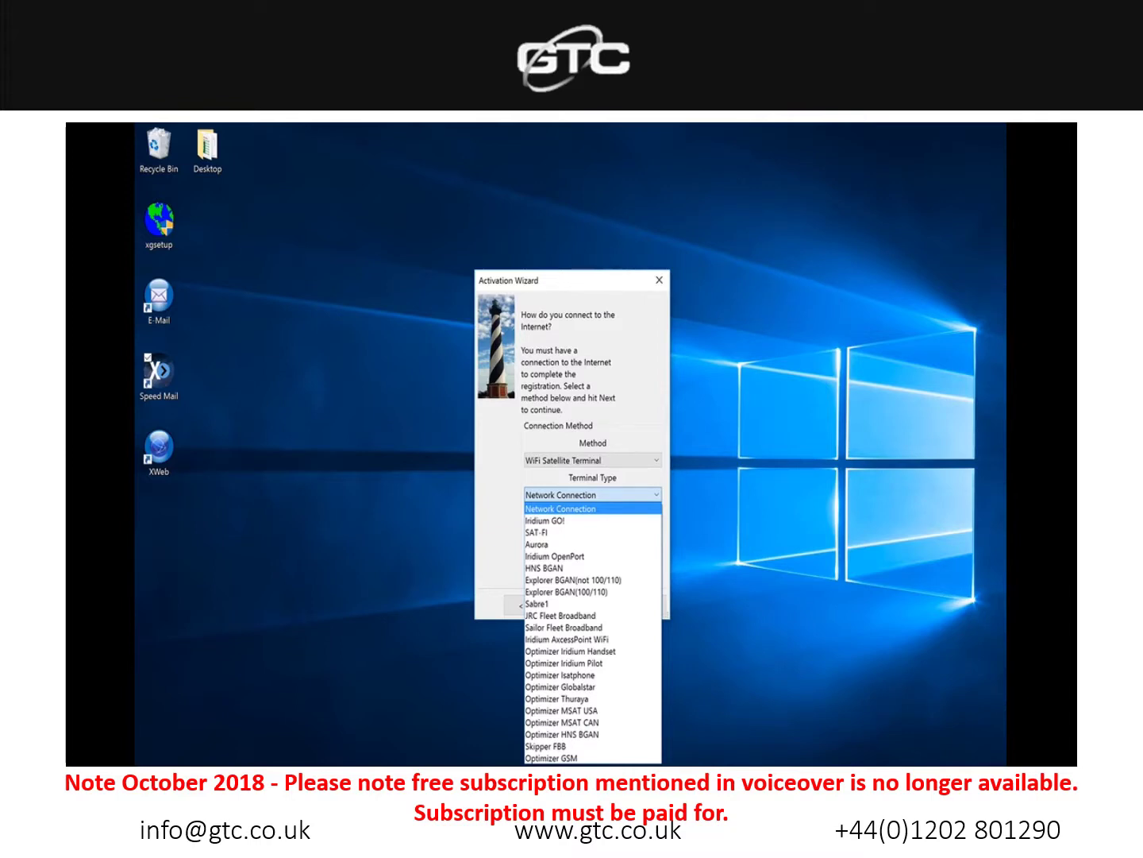
pyautogui.click(570, 651)
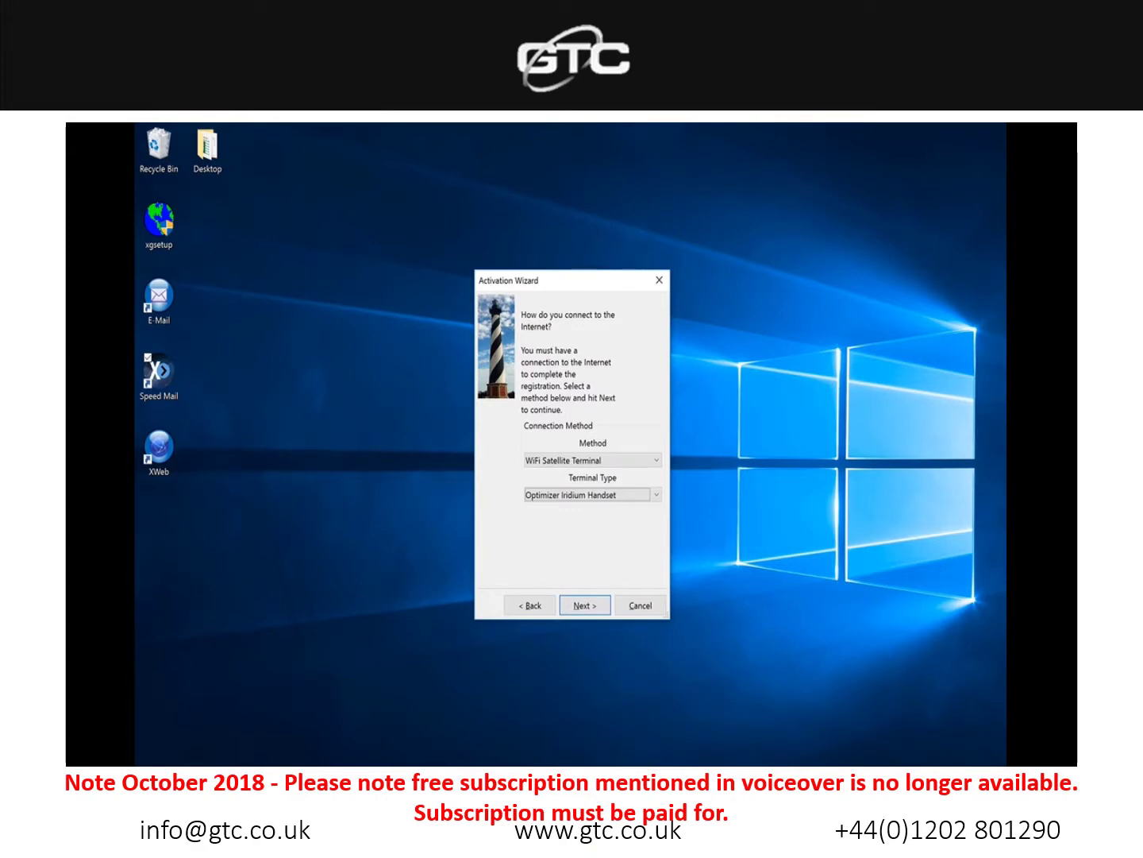
pyautogui.click(592, 459)
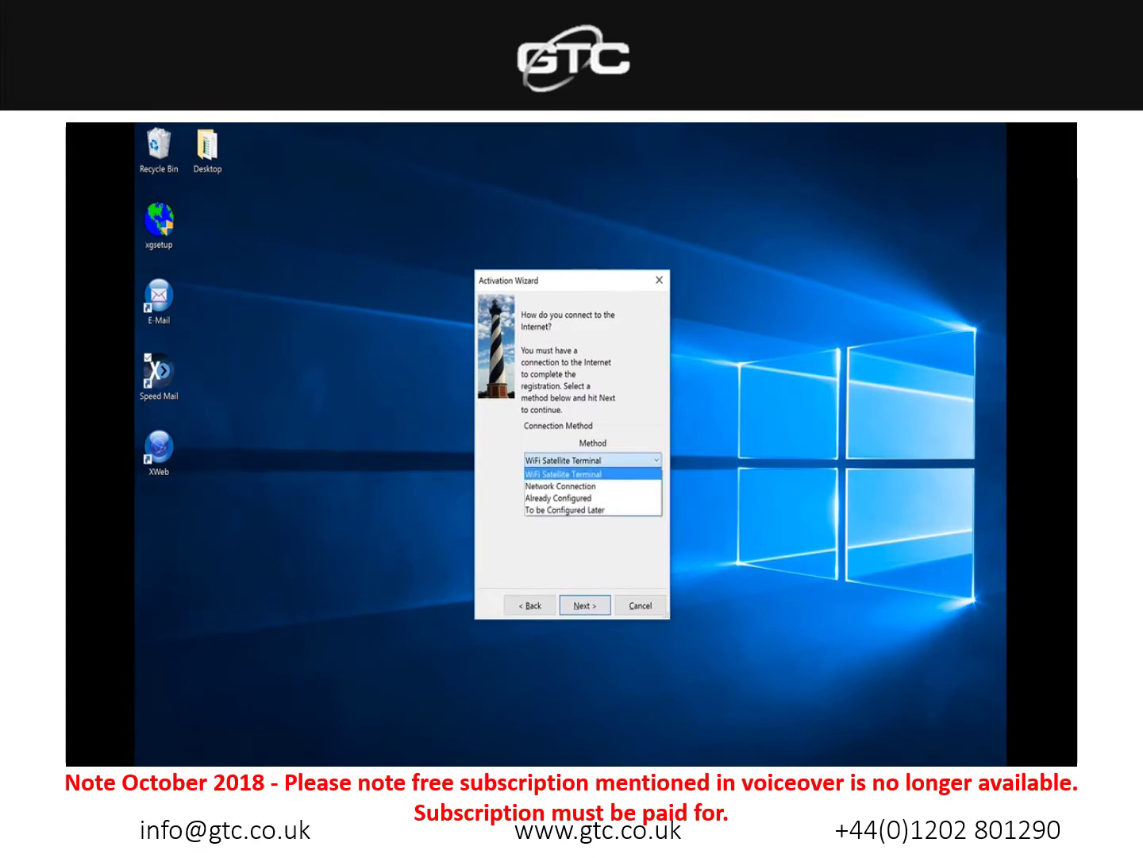
pyautogui.press('Down')
pyautogui.press('Return')
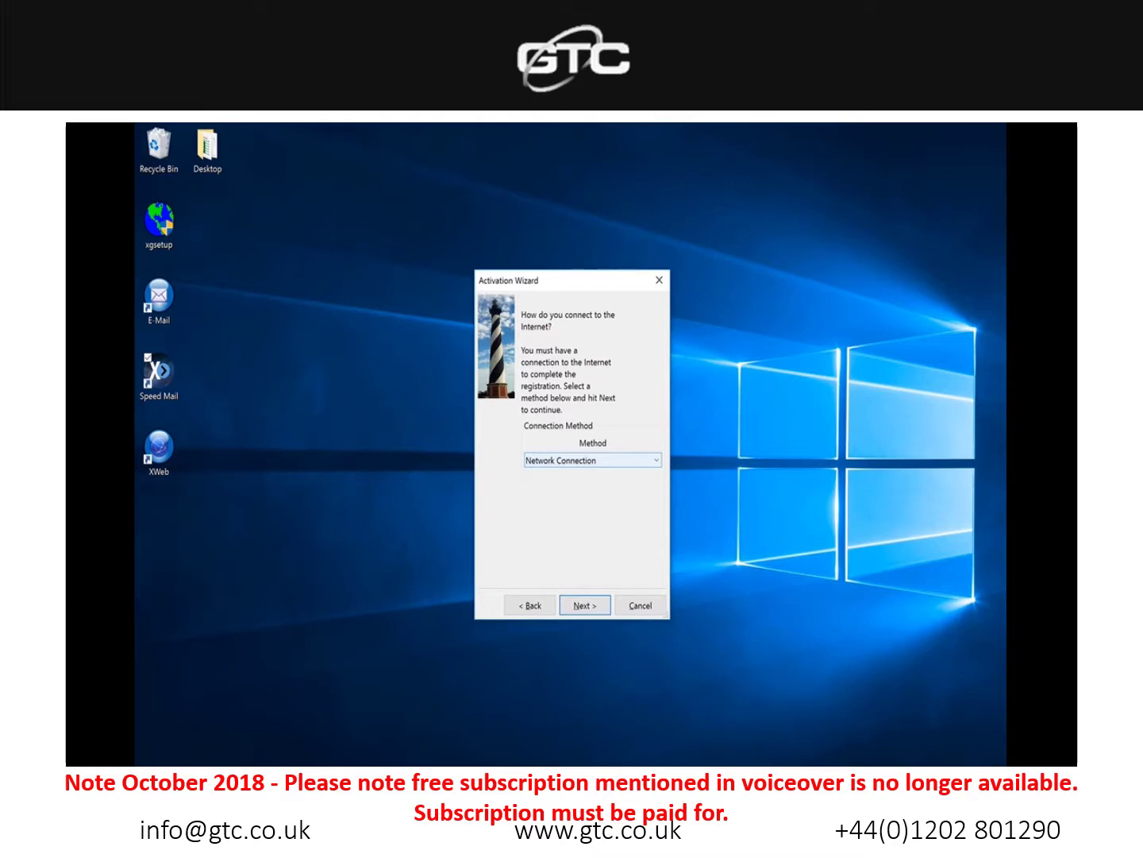
pyautogui.press('Return')
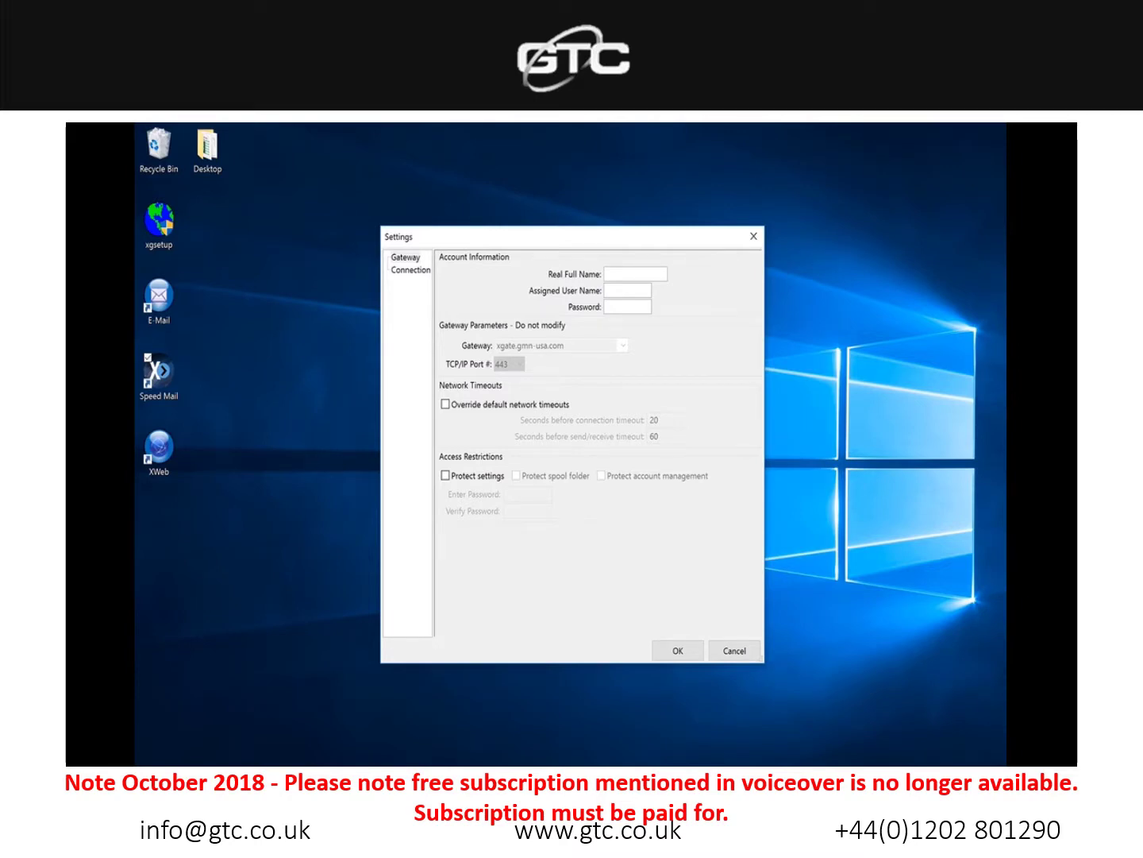
# Step: Fill in Real Full Name, Assigned User Name and the account password, then confirm
pyautogui.click(635, 274)
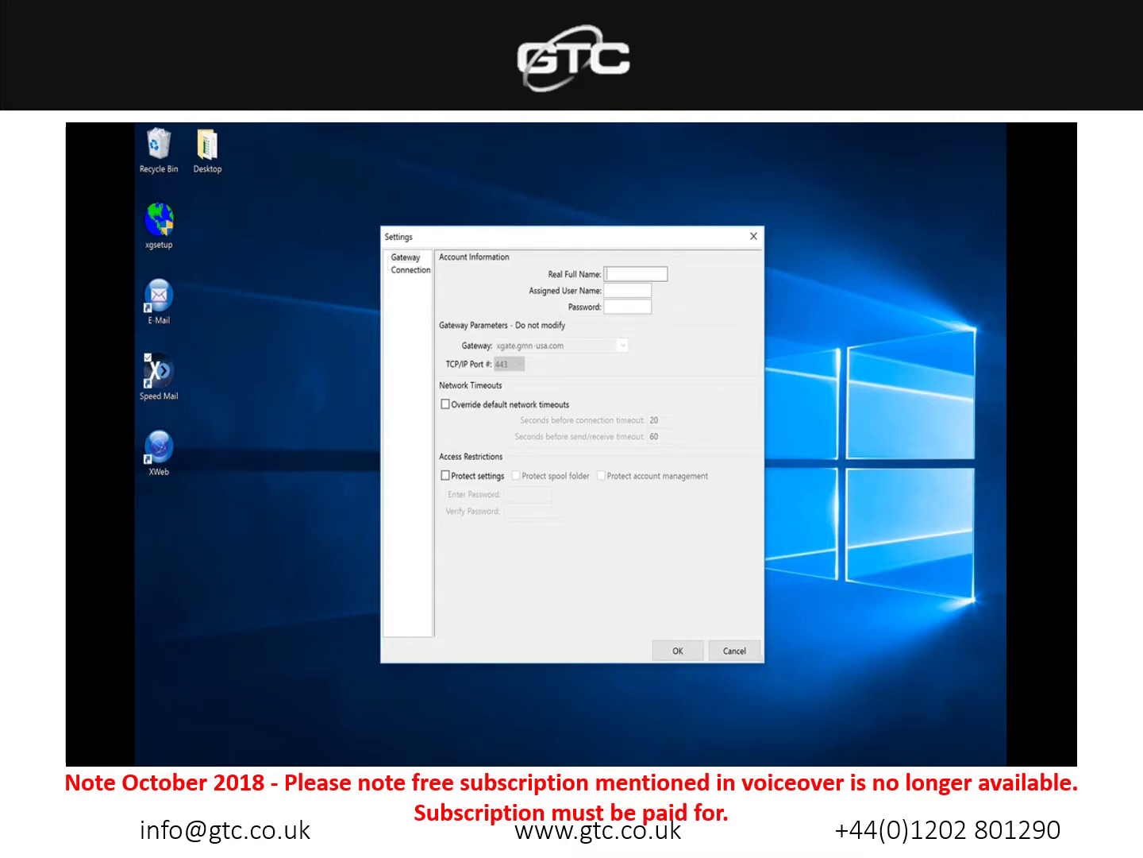
pyautogui.write('GTC')
pyautogui.click(627, 291)
pyautogui.write('gtcdemo')
pyautogui.click(627, 307)
pyautogui.write('******')
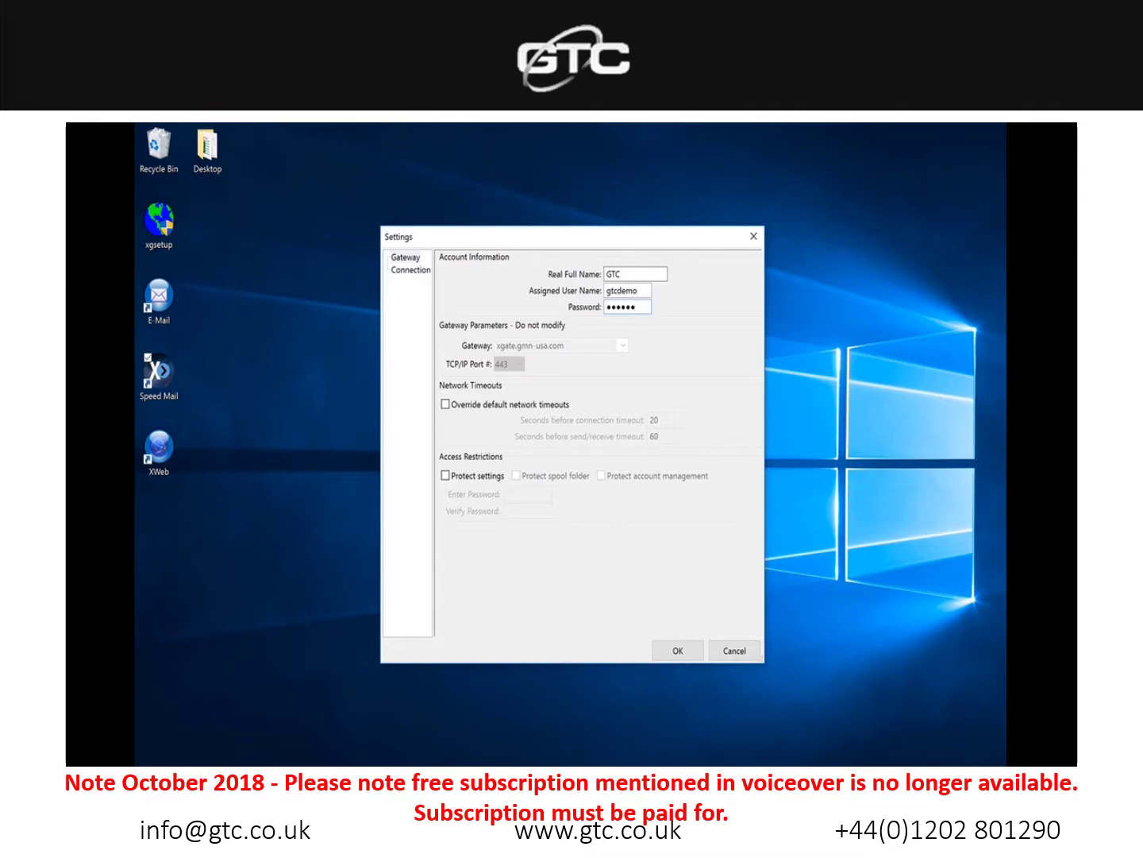
pyautogui.press('Return')
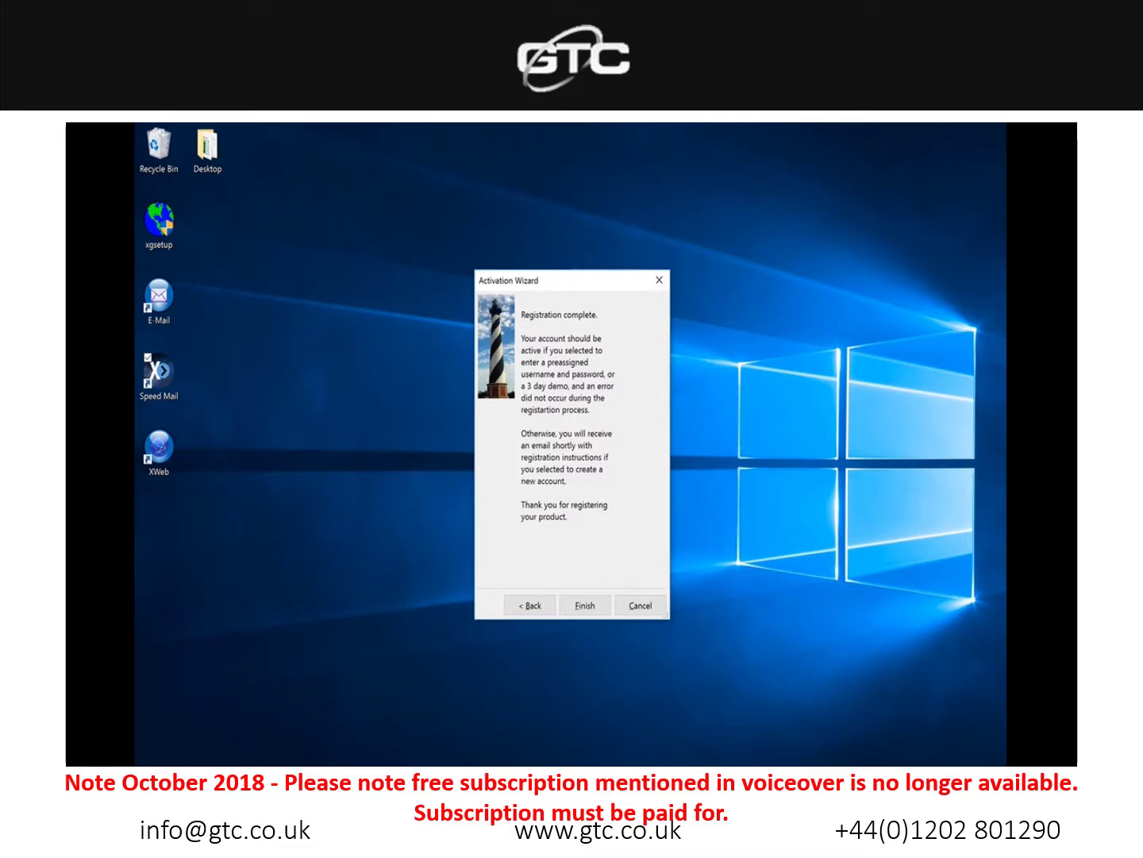
# Step: Finish the 'Registration complete' page to launch the Speed Mail main window
pyautogui.press('Return')
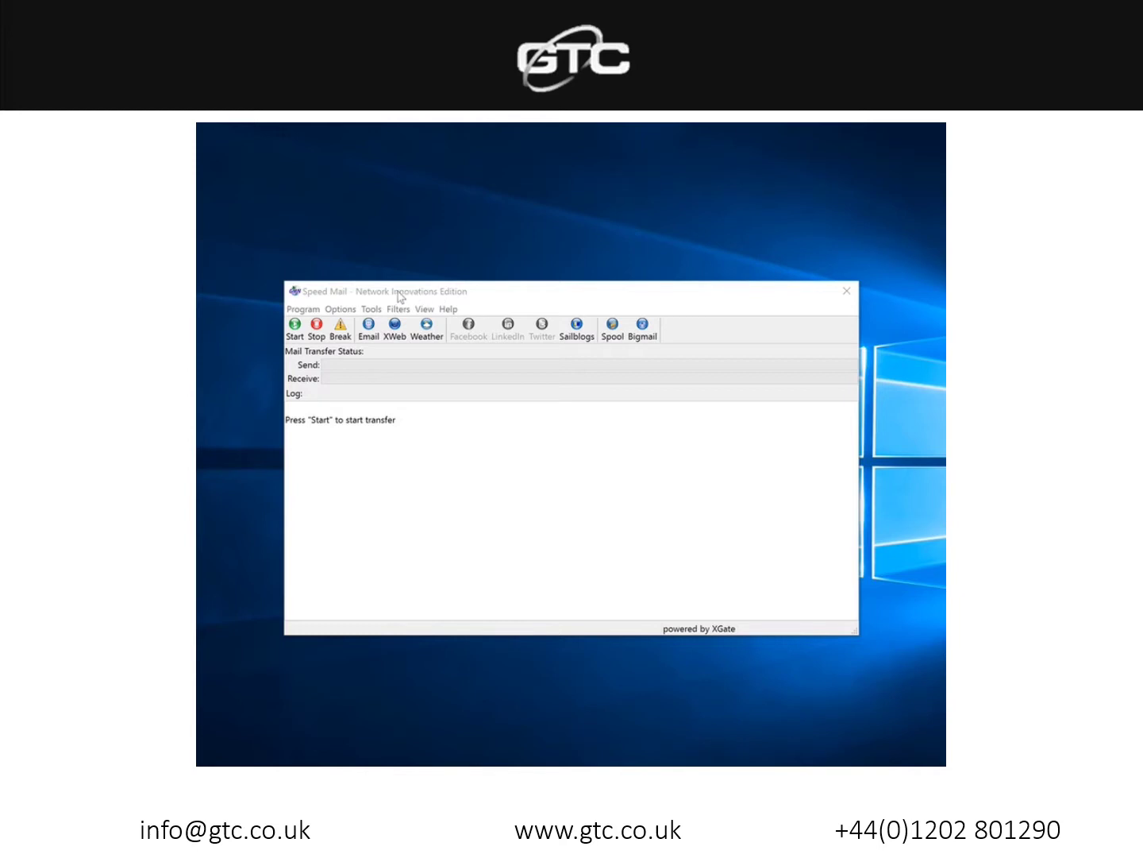
# Step: In Options > Settings > Connection, set Type to Optimizer Iridium Handset and confirm with OK
pyautogui.click(336, 311)
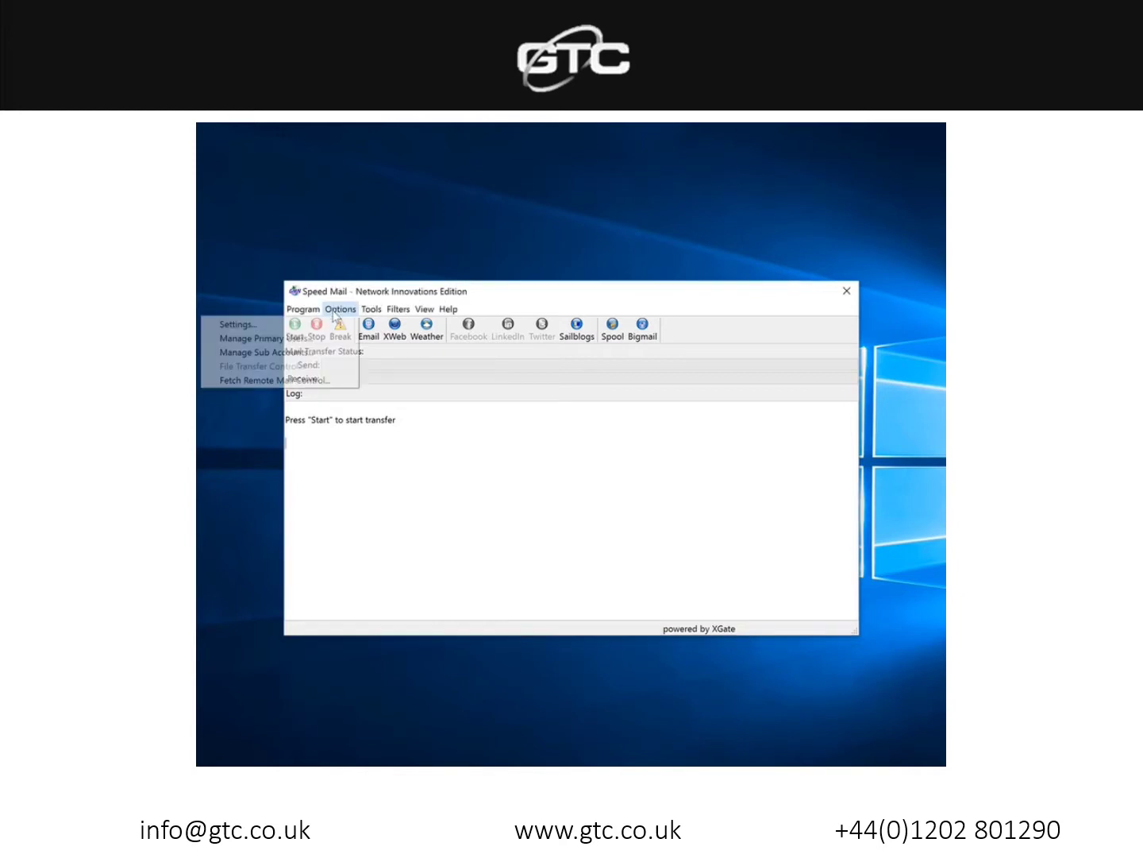
pyautogui.click(317, 325)
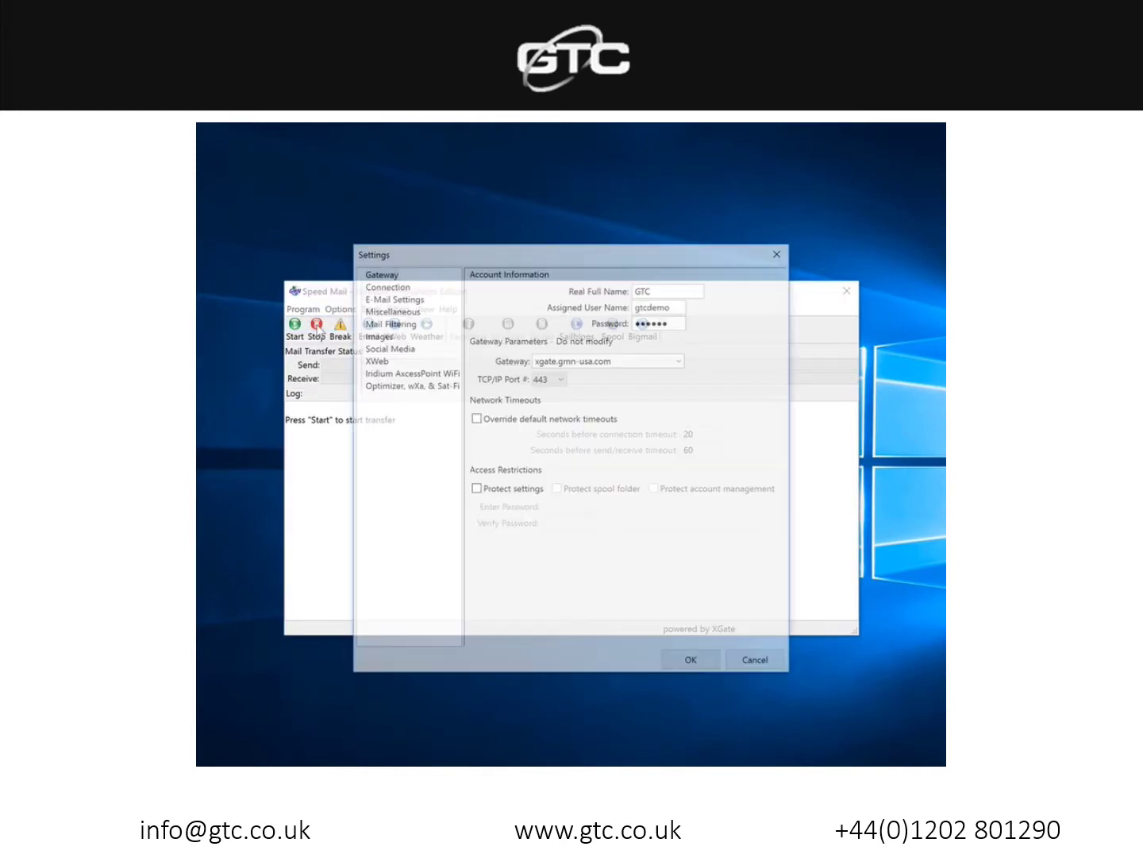
pyautogui.click(385, 285)
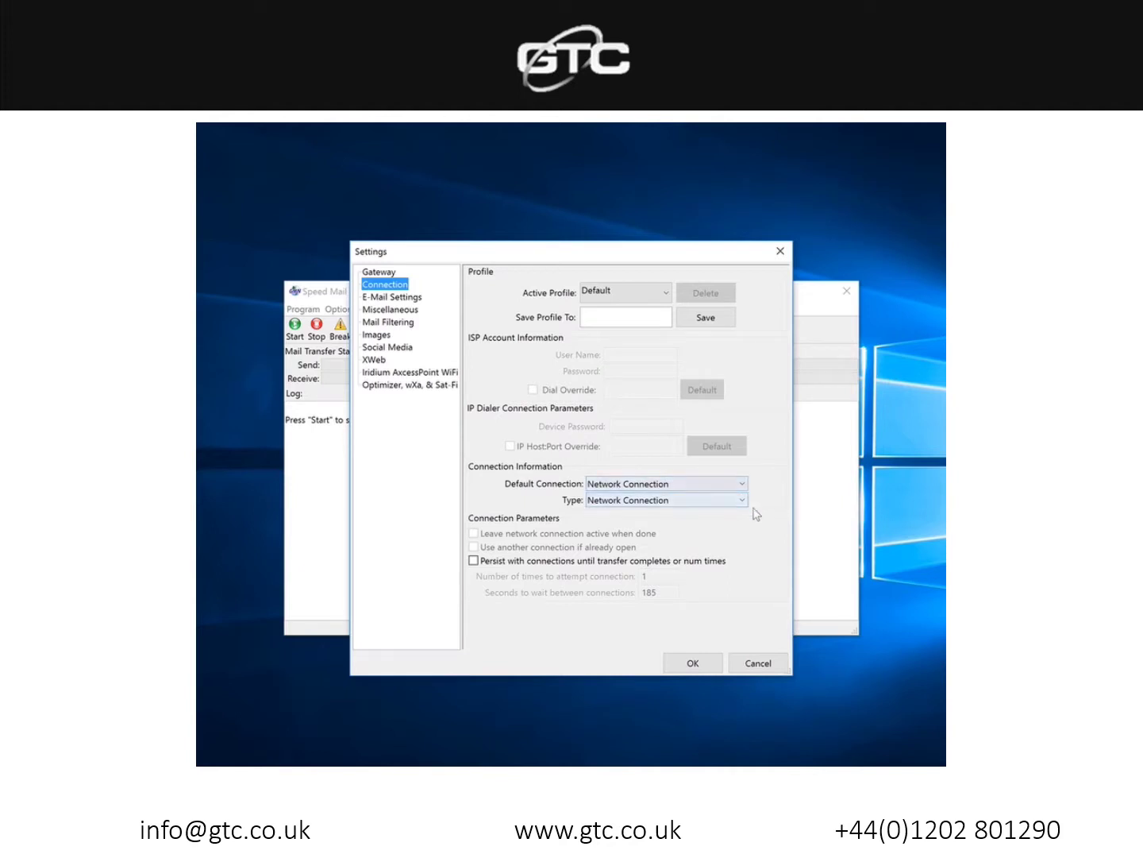
pyautogui.click(739, 502)
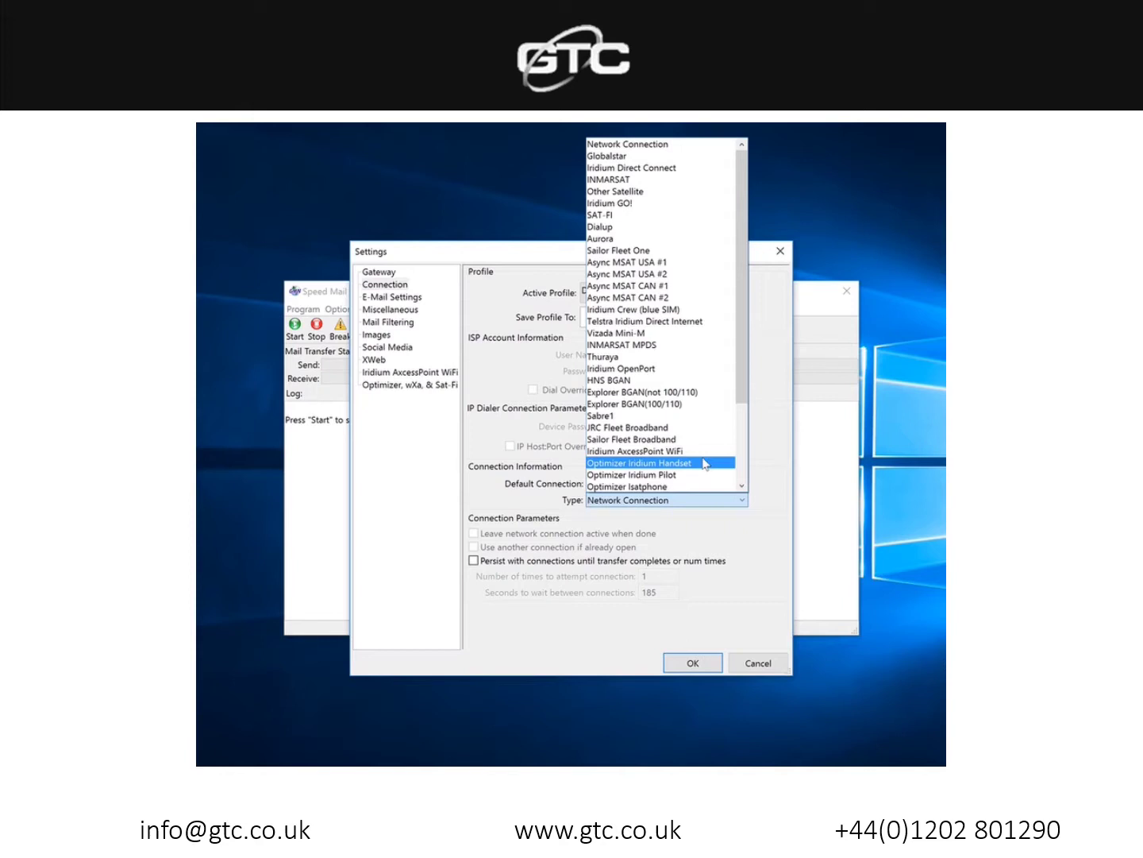
pyautogui.click(703, 462)
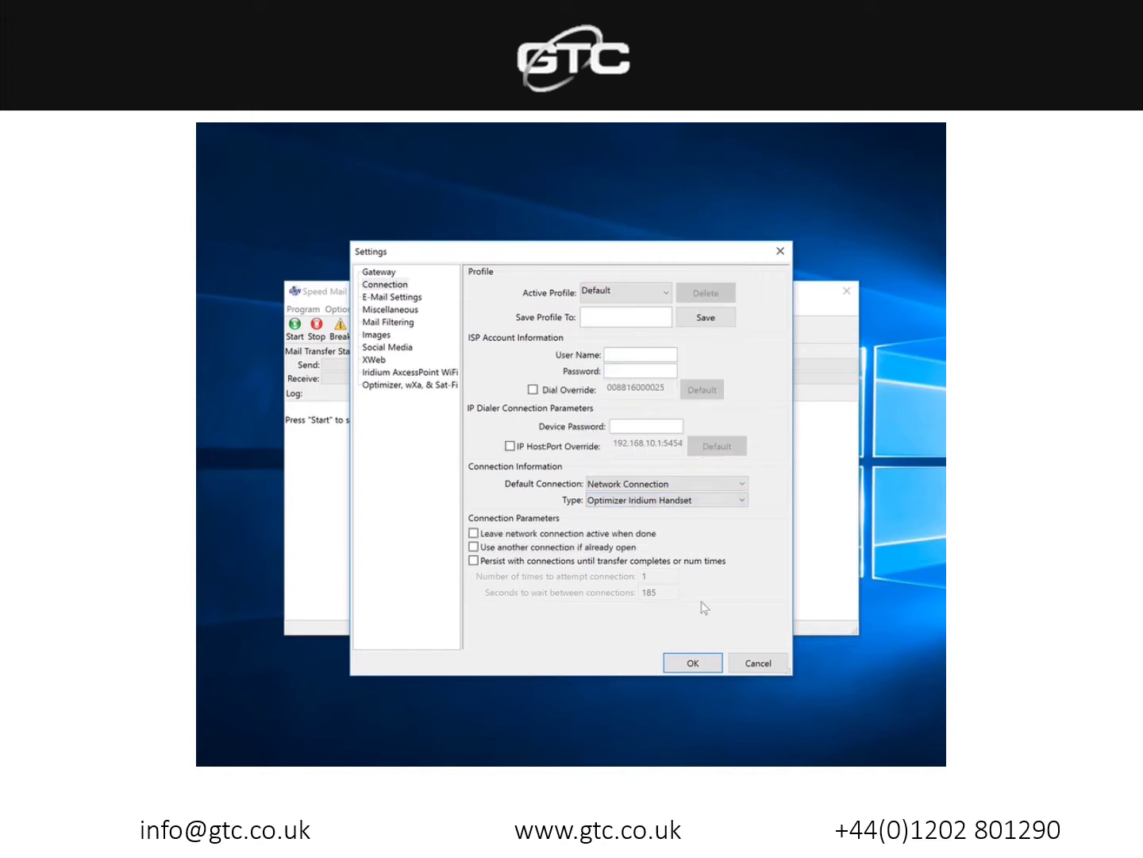
pyautogui.click(692, 664)
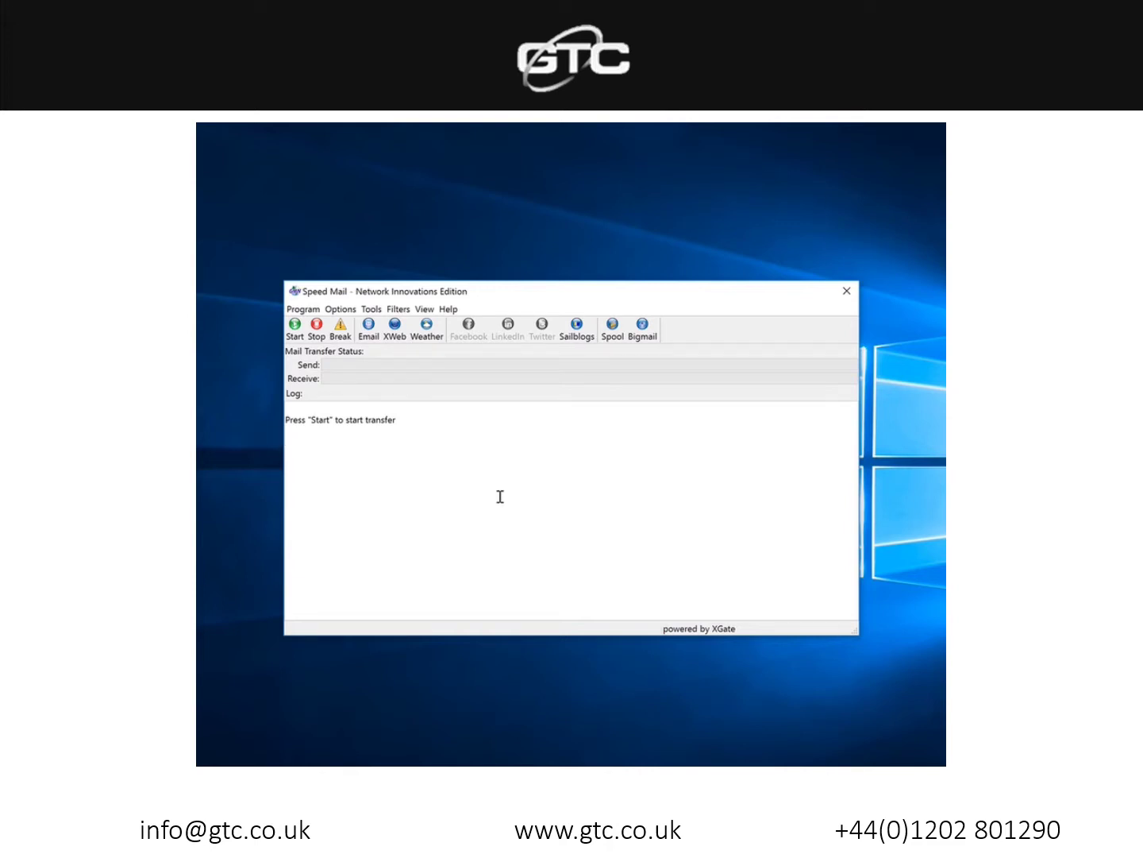
# Step: Launch iScribe from Speed Mail and start a new email message
pyautogui.click(370, 343)
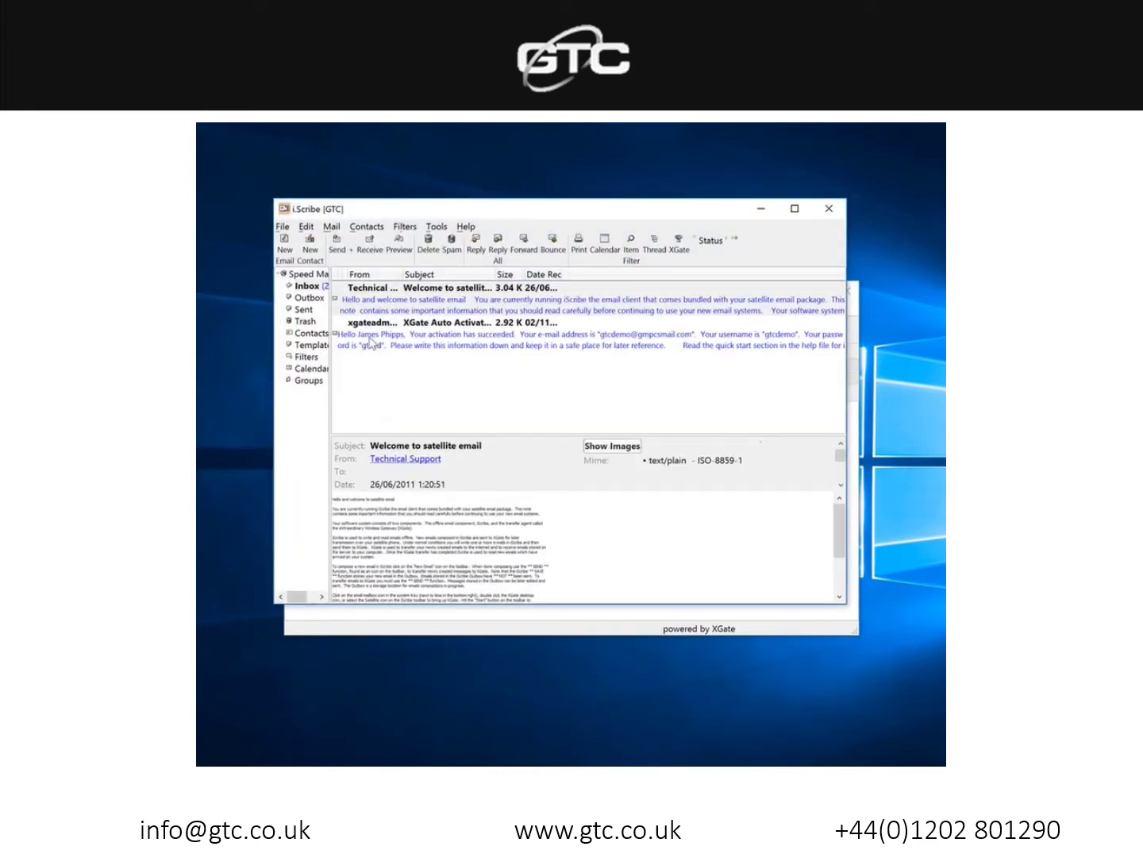
pyautogui.click(281, 246)
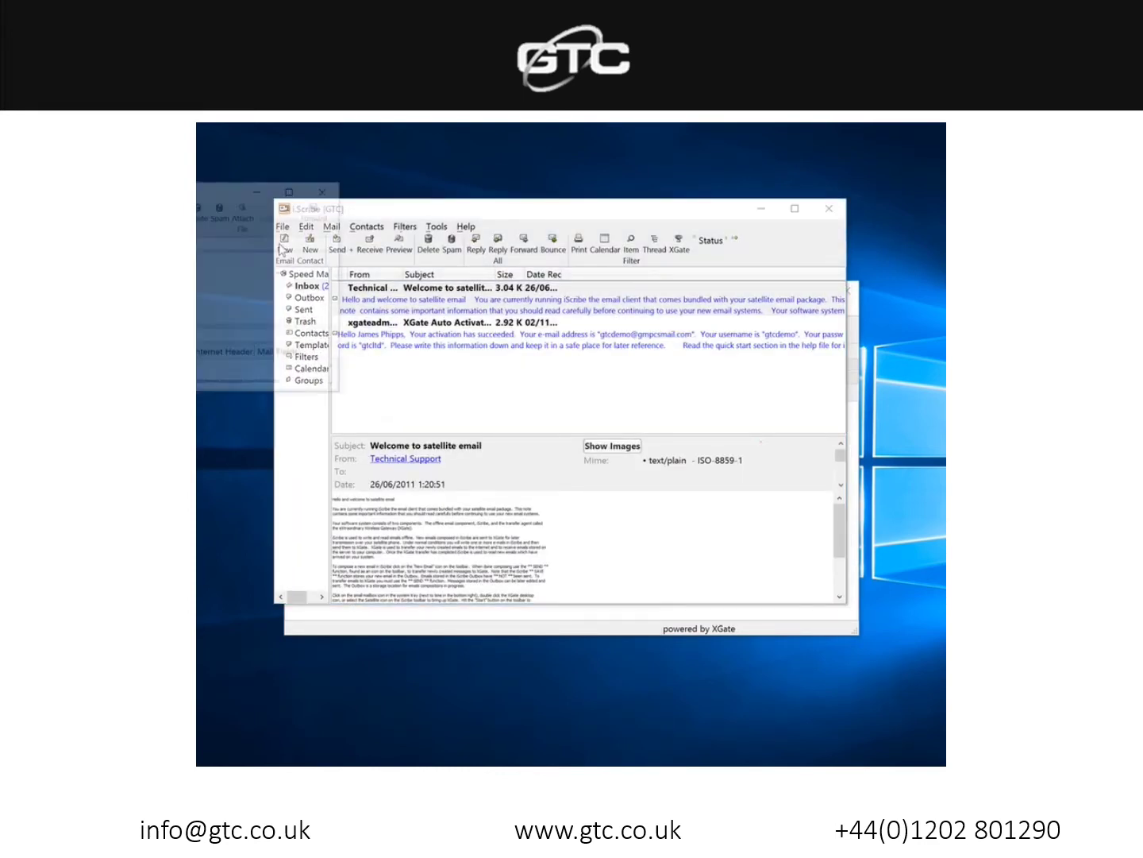
pyautogui.moveTo(218, 191); pyautogui.dragTo(336, 254)
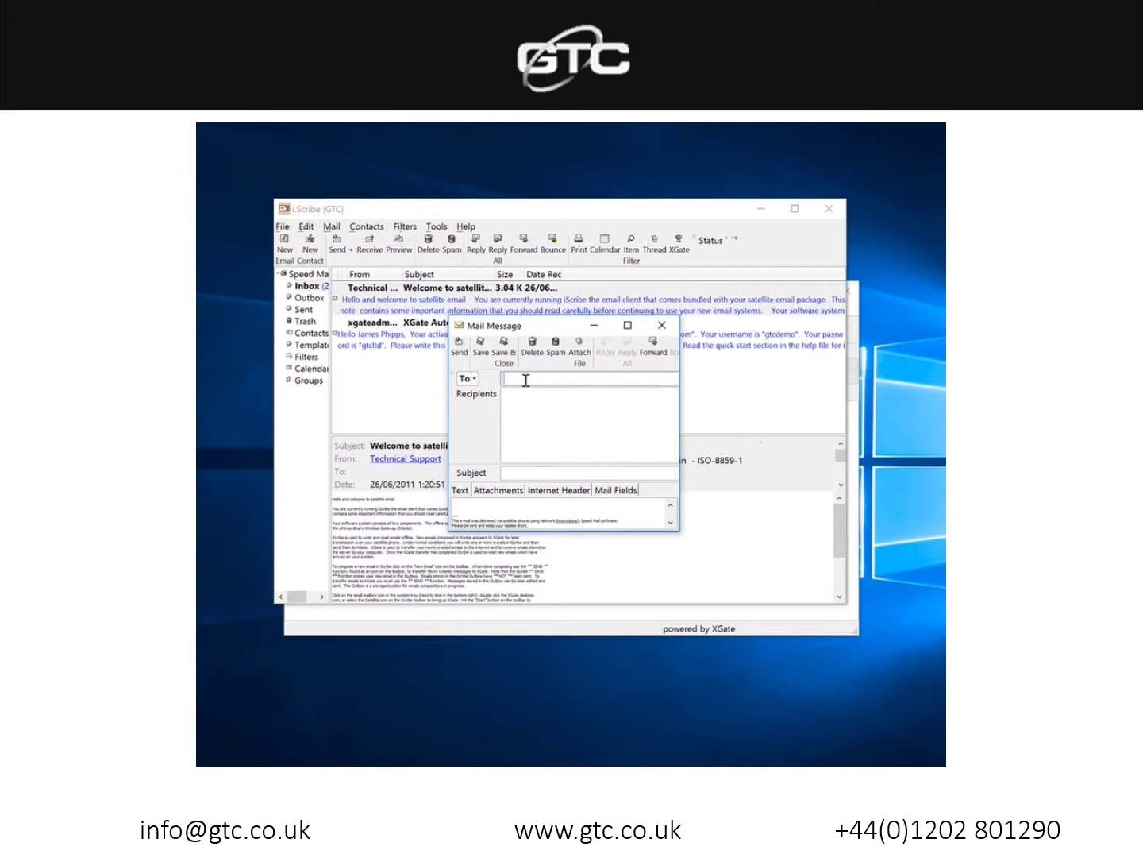
# Step: Address the email to the company's info address, give it the subject 'Test', and send it
pyautogui.press('Return')
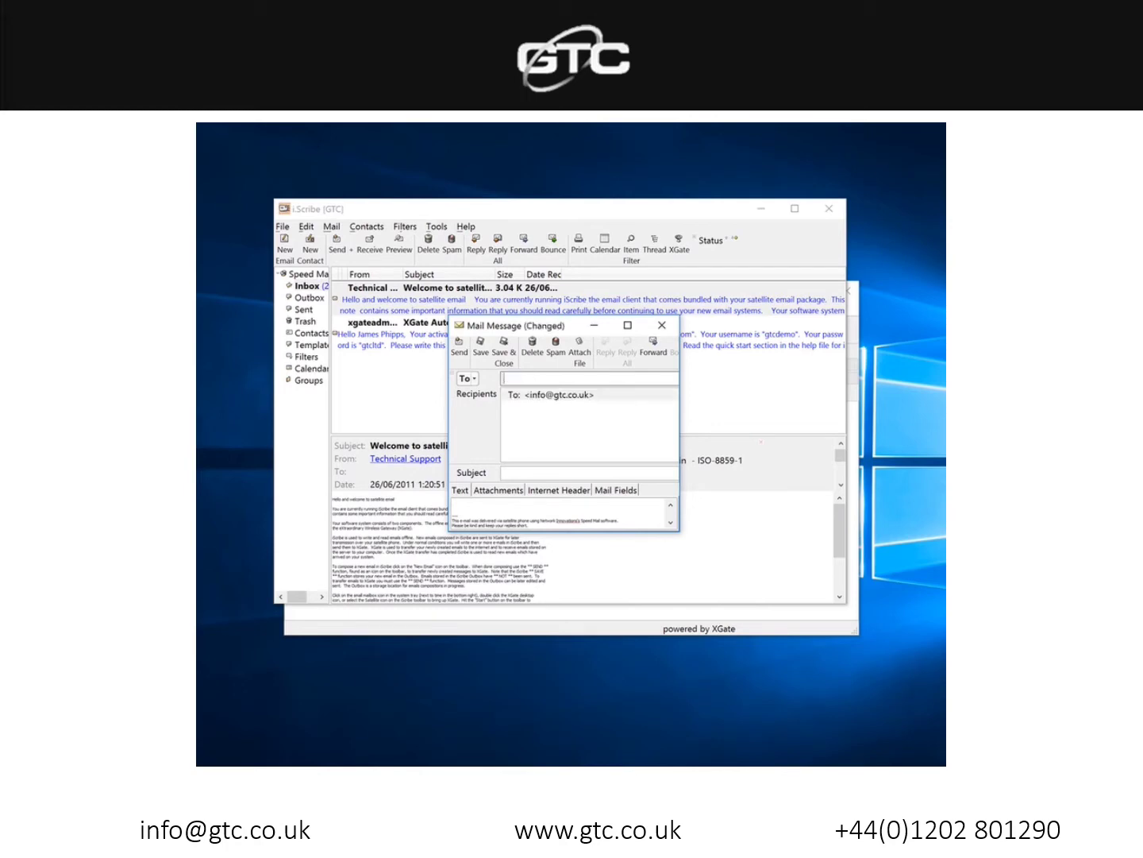
pyautogui.click(561, 475)
pyautogui.write('Test')
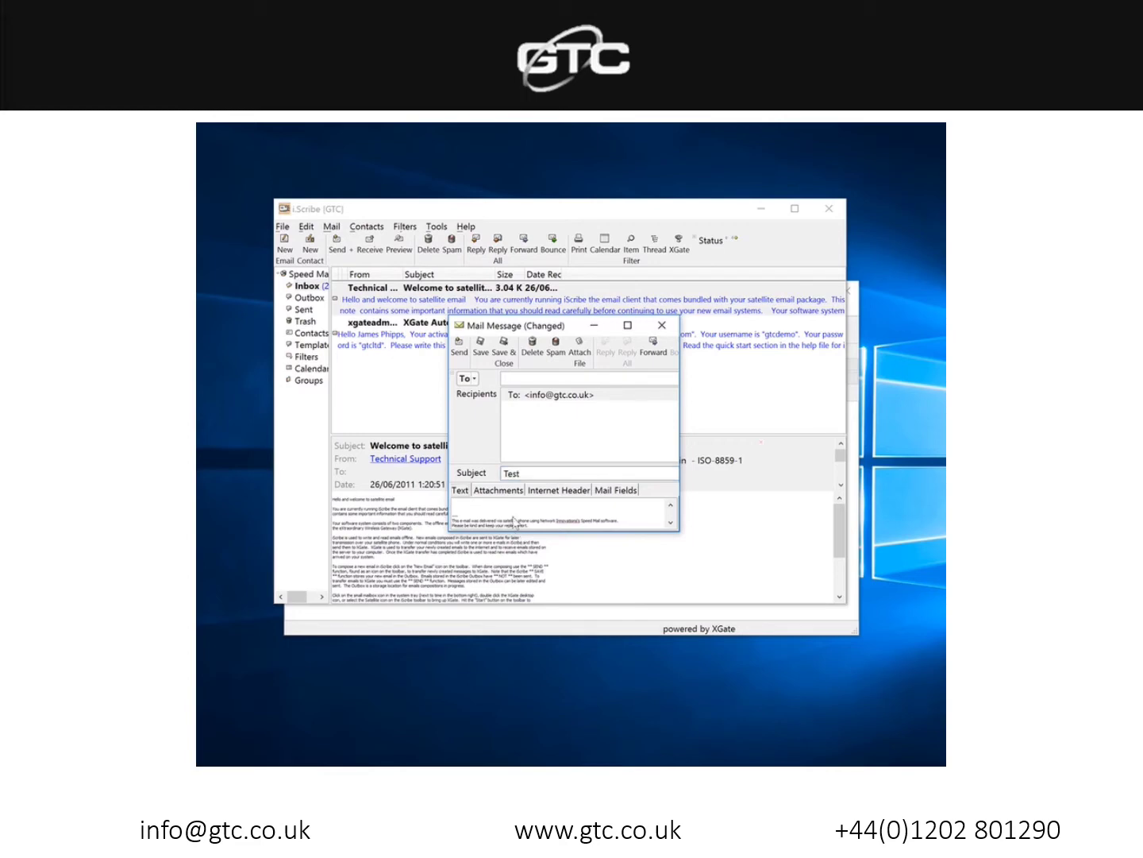
pyautogui.click(511, 504)
pyautogui.click(460, 348)
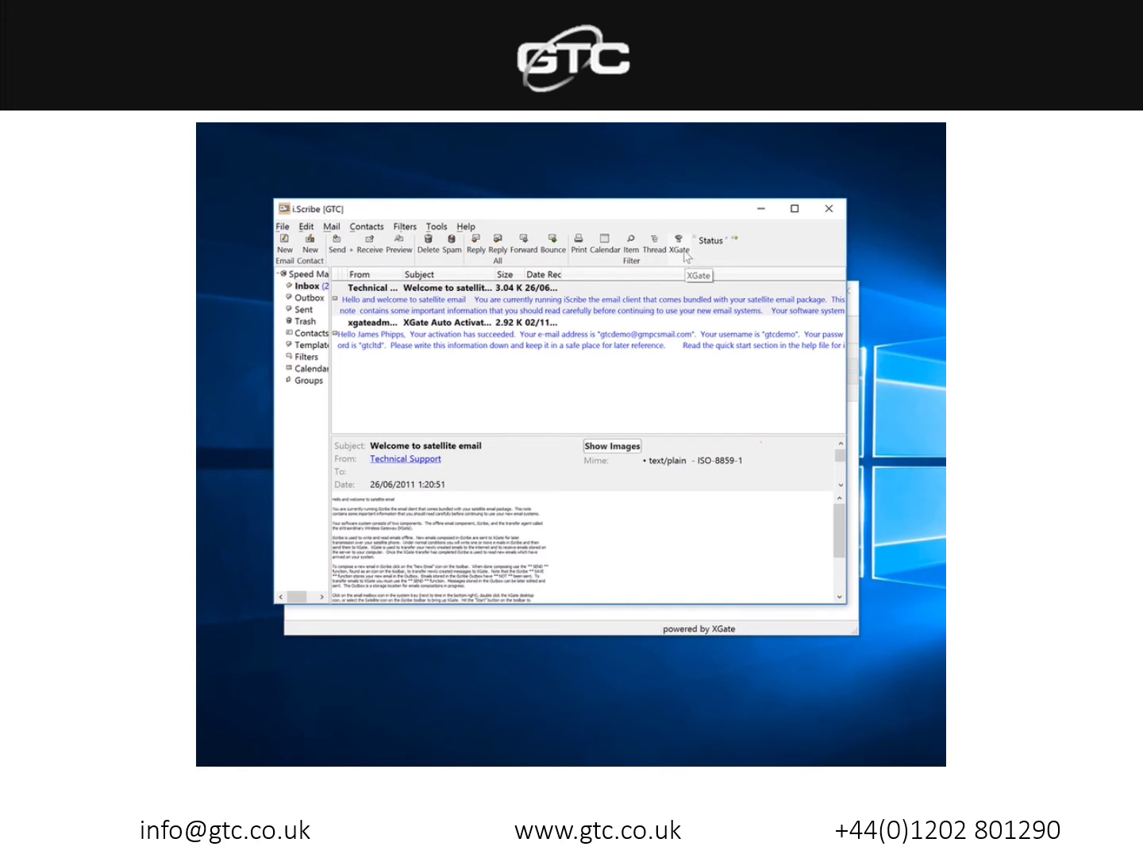
# Step: Run a Speed Mail transfer that sends the 456-byte test email to xgate.gmn-usa.com, then return to iScribe
pyautogui.click(684, 252)
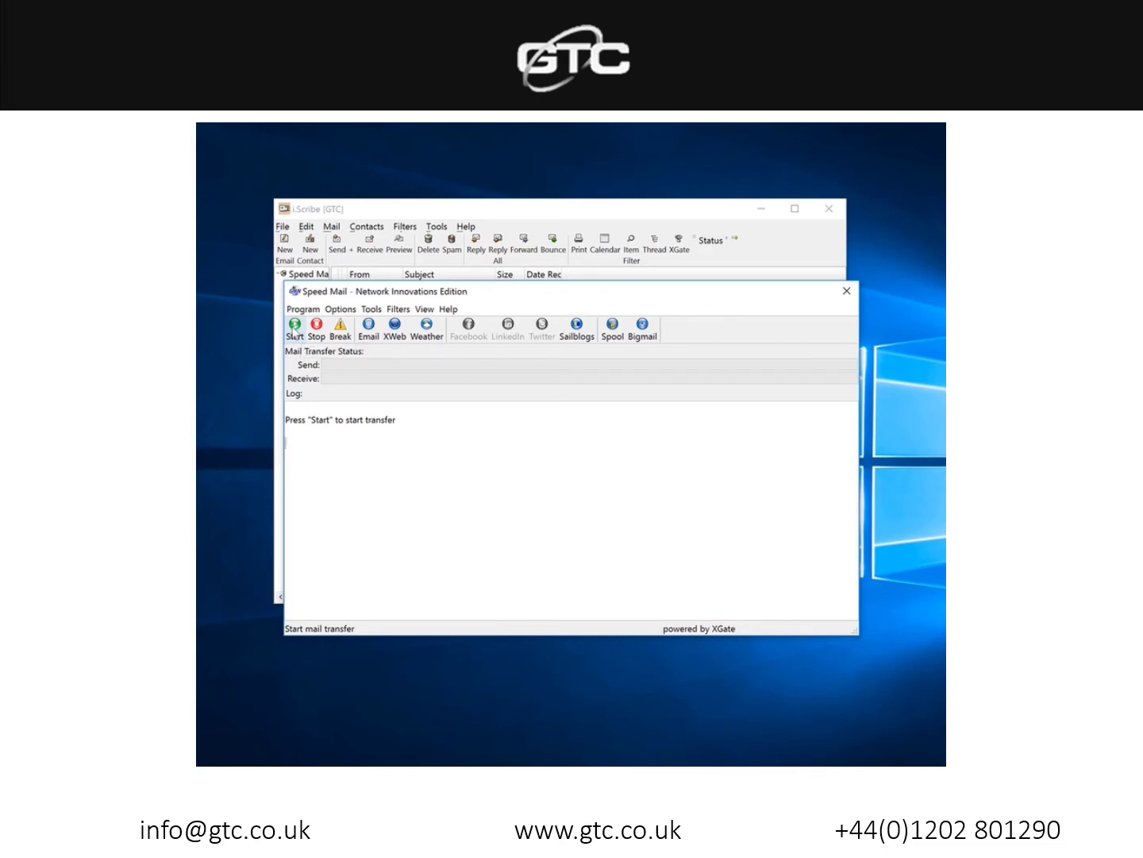
pyautogui.click(293, 328)
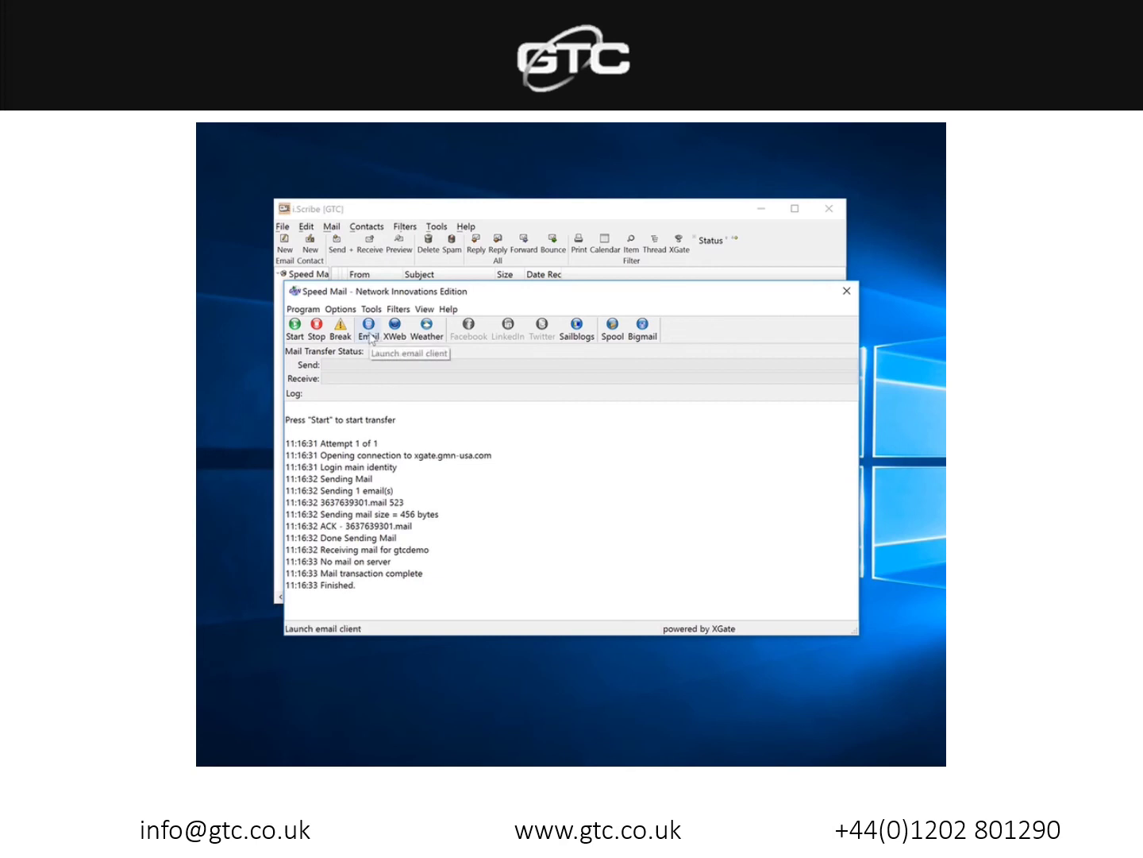
pyautogui.click(369, 330)
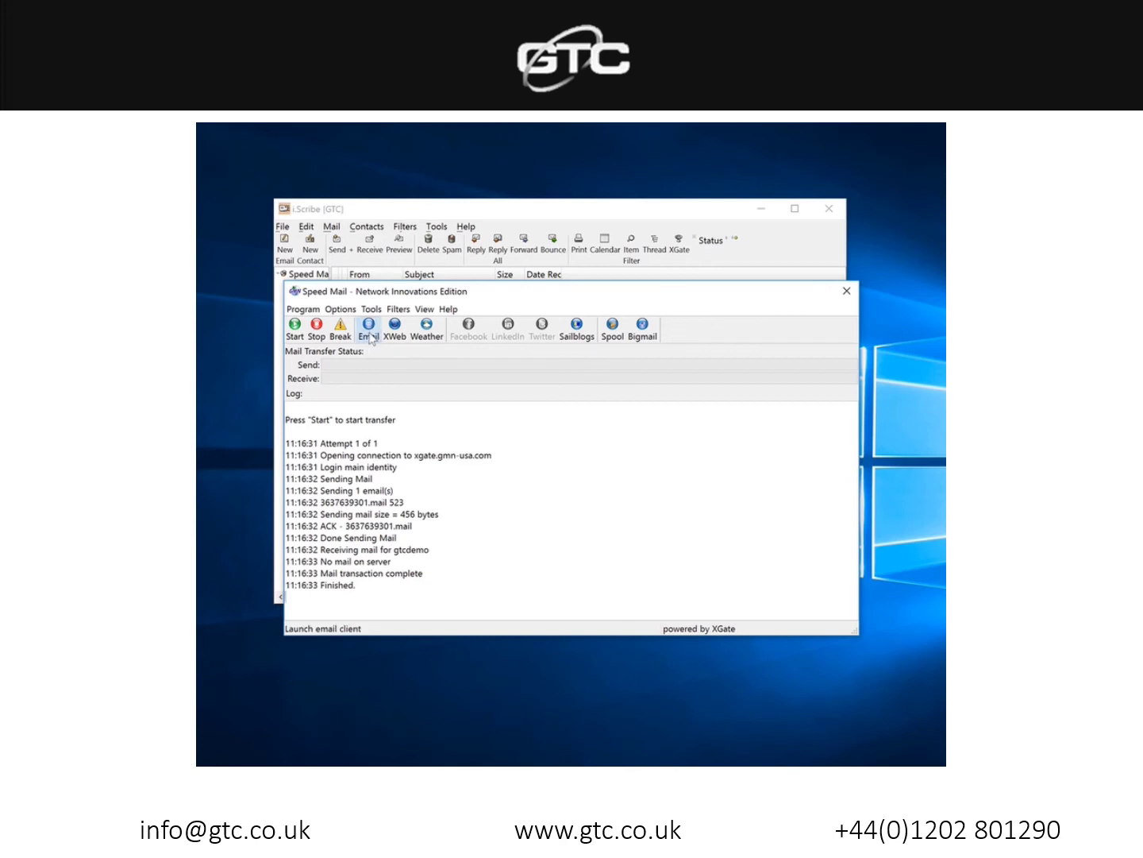